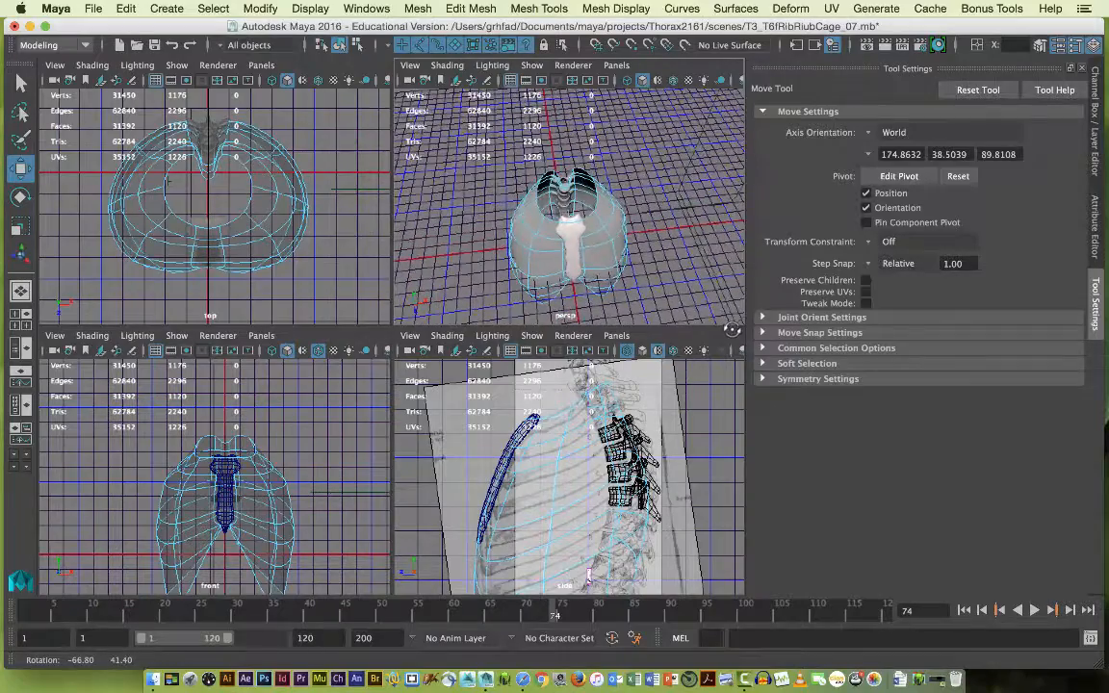
Examine the rib cage, sternum and vertebrae in the top, front, perspective and side views, and show the channel and layer list.
alt+right_drag(259, 198, 249, 166)
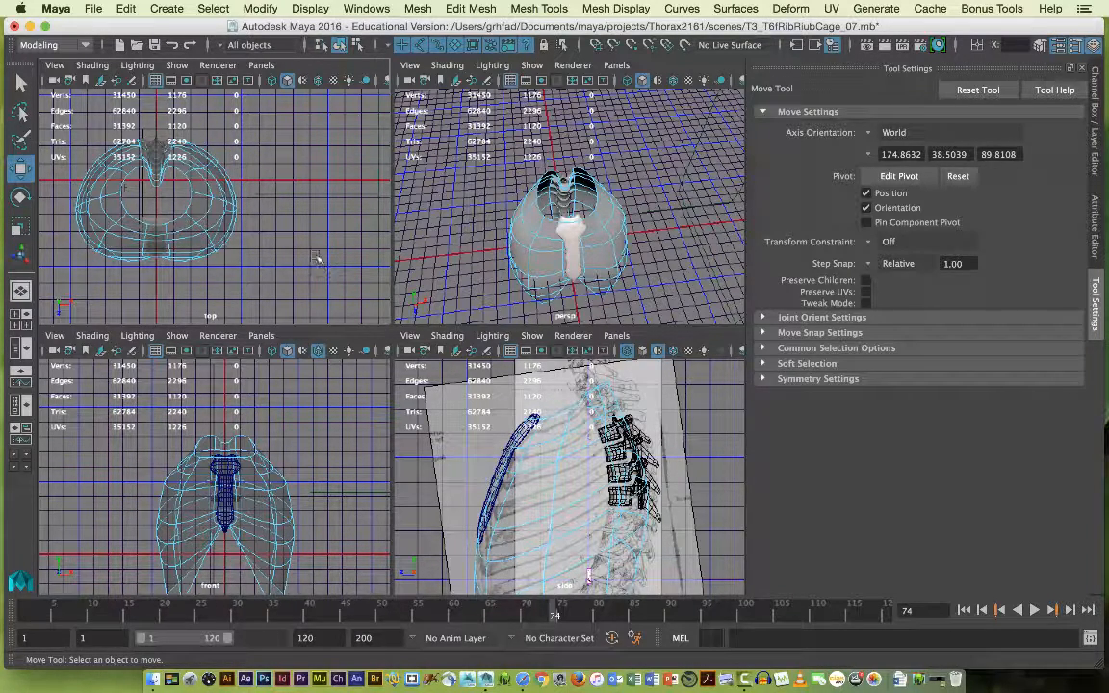
alt+right_drag(299, 226, 424, 268)
alt+middle_drag(208, 218, 263, 235)
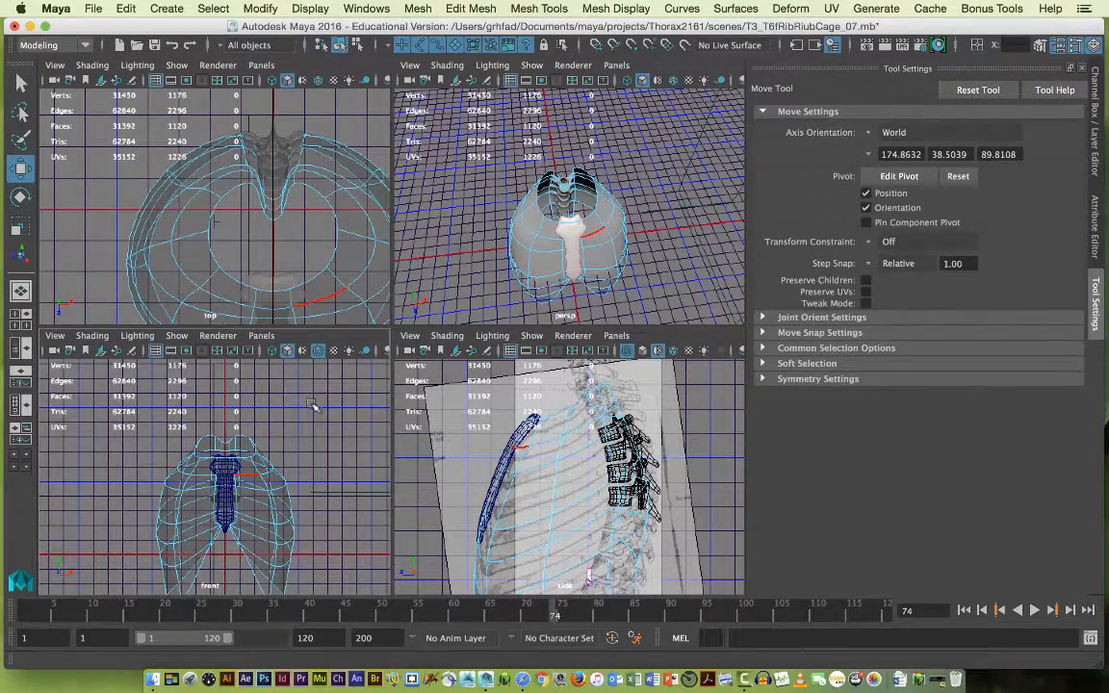
scroll(260, 385, down, 3)
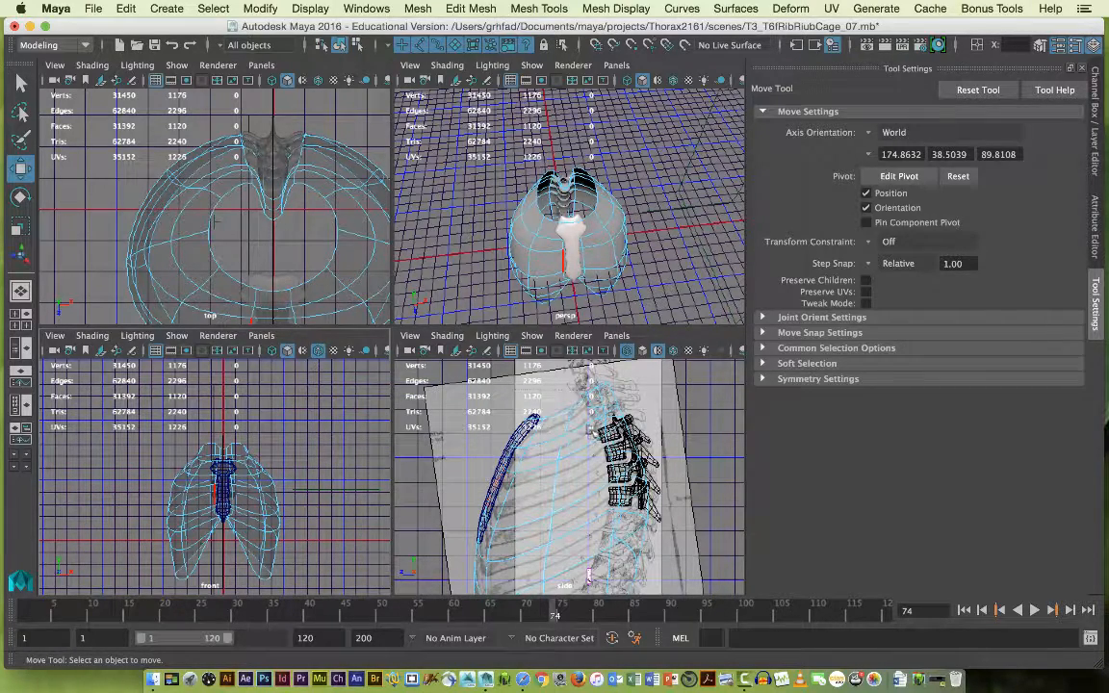
alt+drag(582, 270, 664, 297)
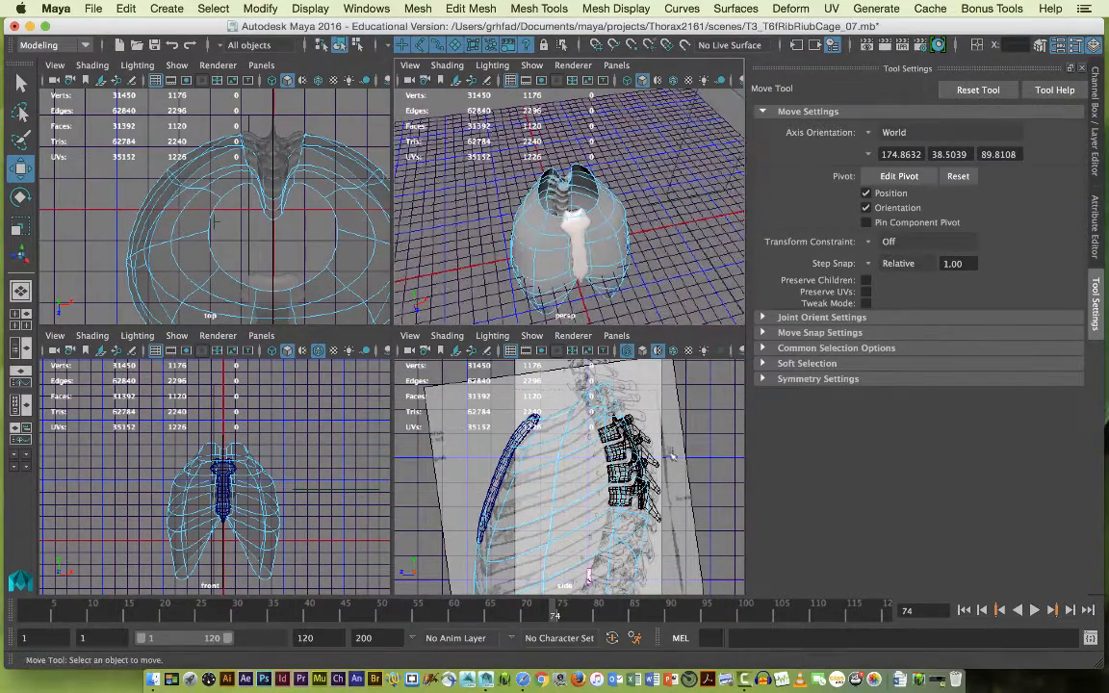
alt+right_drag(665, 465, 522, 444)
alt+middle_drag(521, 444, 520, 412)
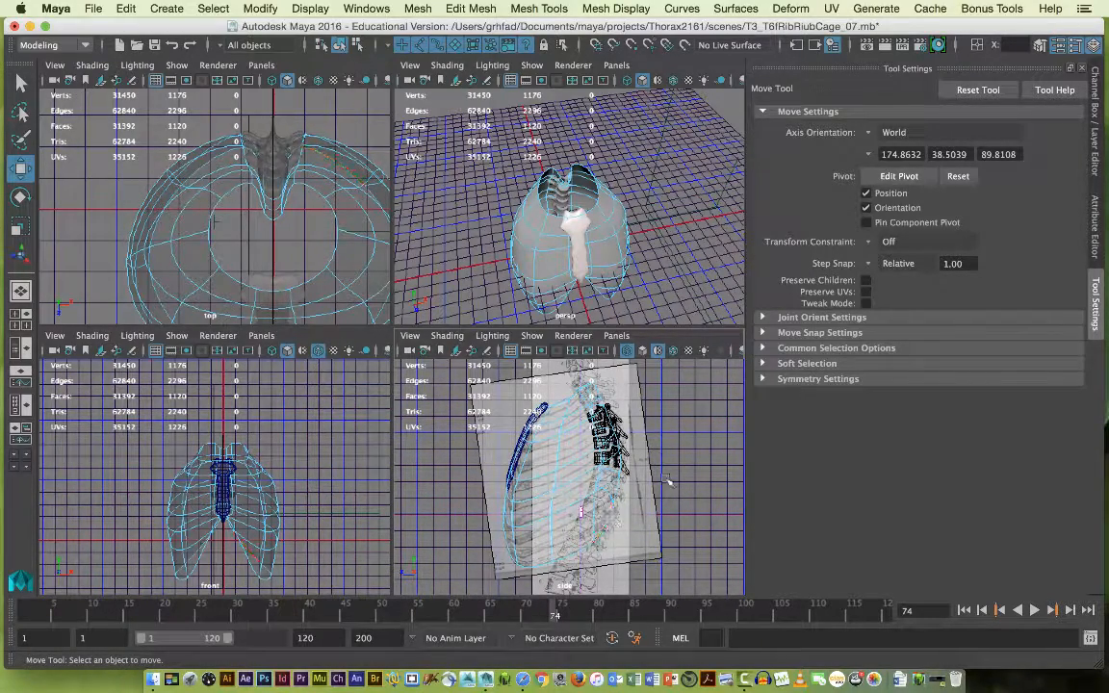
click(1094, 260)
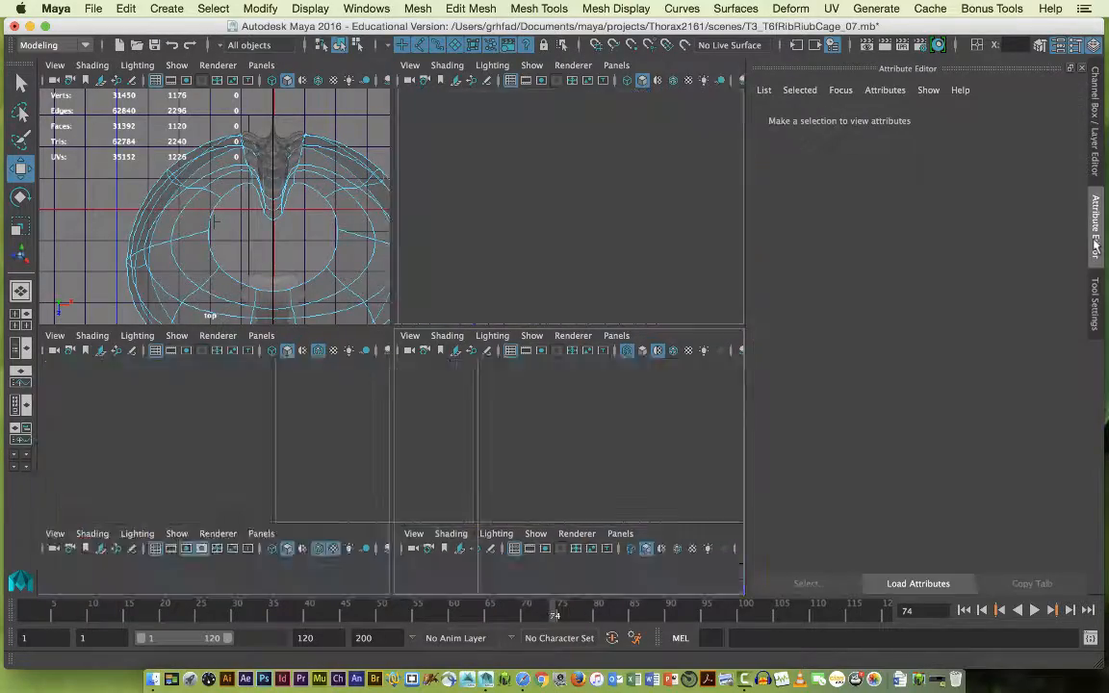
click(1099, 177)
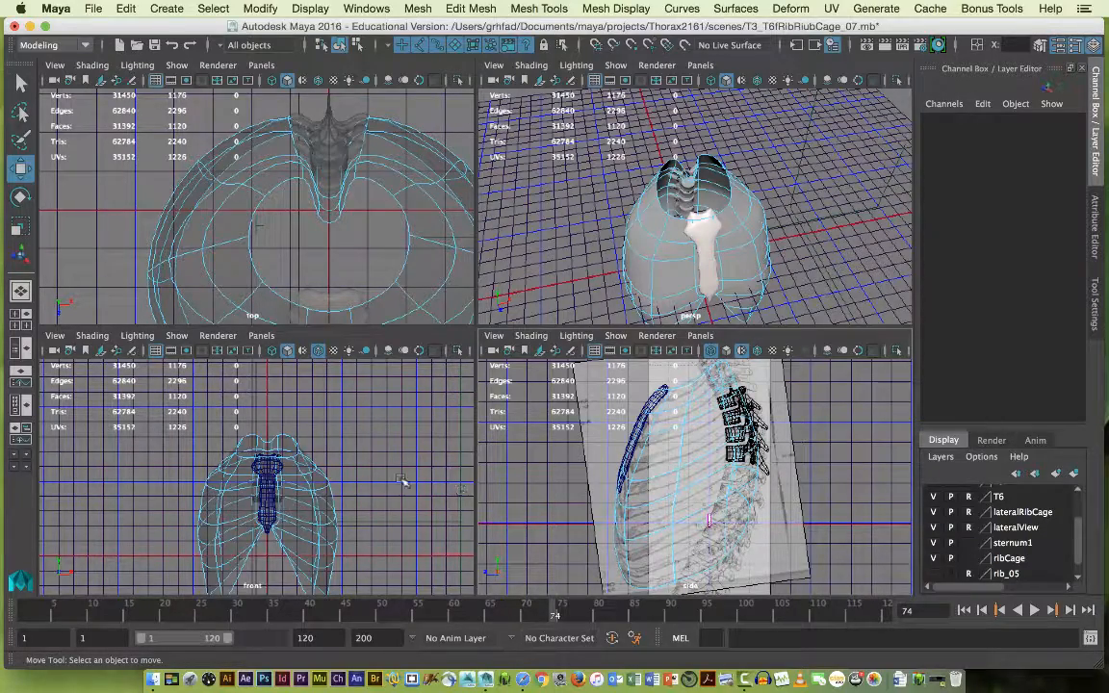
Scale the rib cage edge loop at the upper sternum by about 1.11 along X and raise it to about Y 324.
alt+right_drag(341, 472, 500, 484)
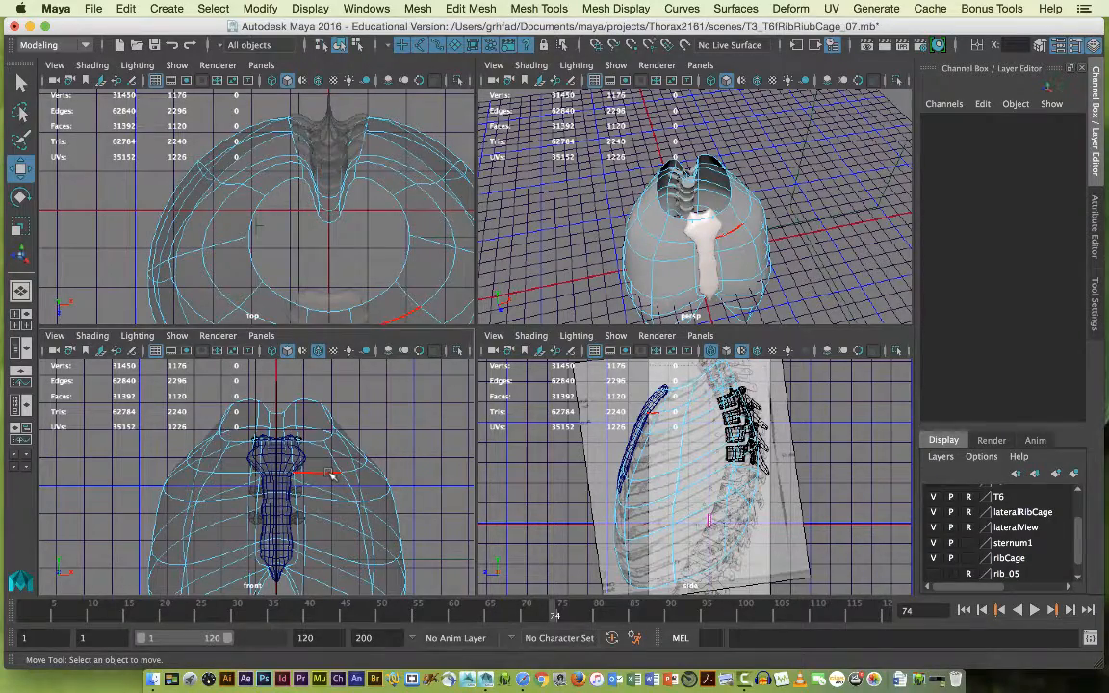
double_click(330, 474)
key(r)
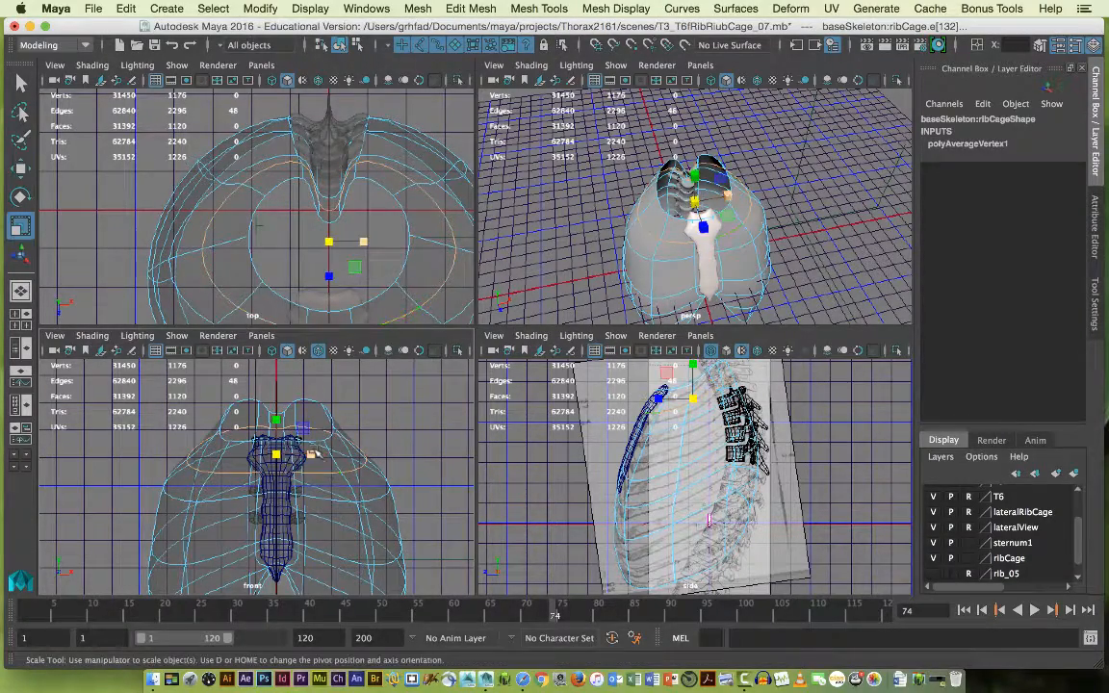
drag(311, 455, 317, 456)
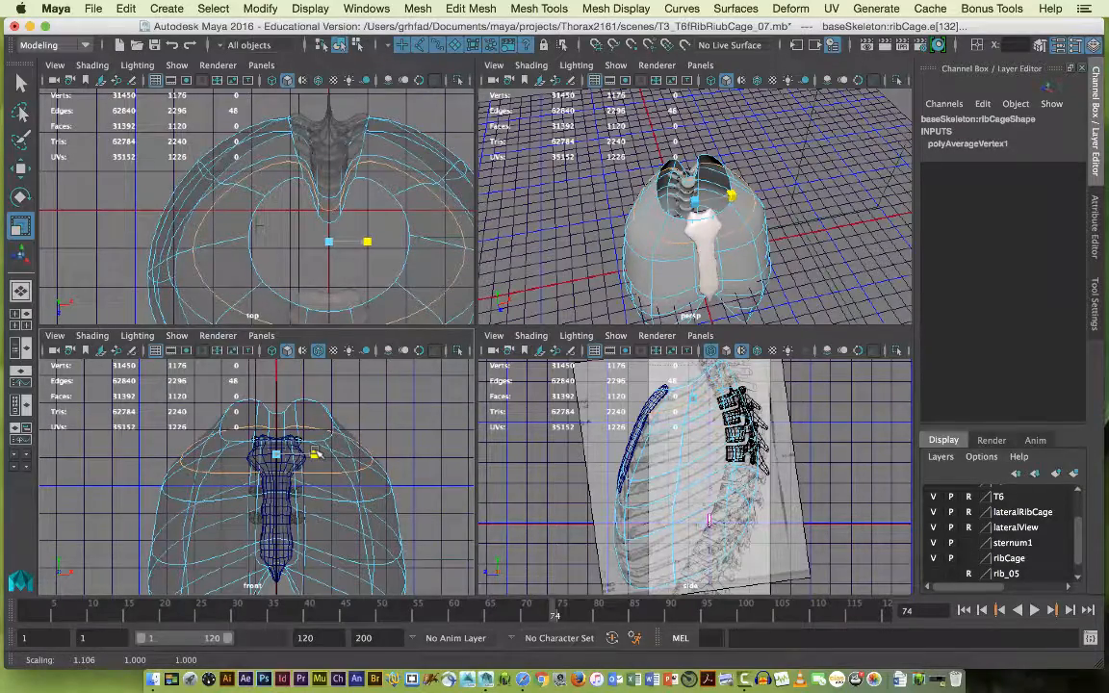
key(w)
drag(279, 415, 287, 410)
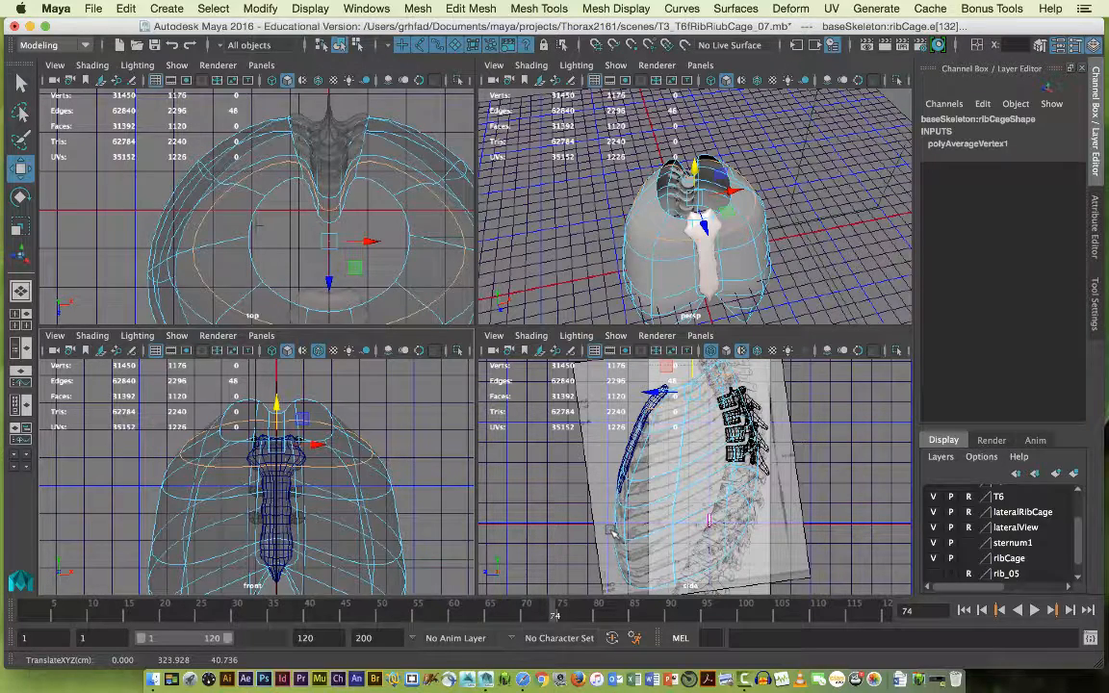
Hide the lateralRibCage reference layer and toggle the lateralView layer off and back on.
drag(1079, 546, 1079, 559)
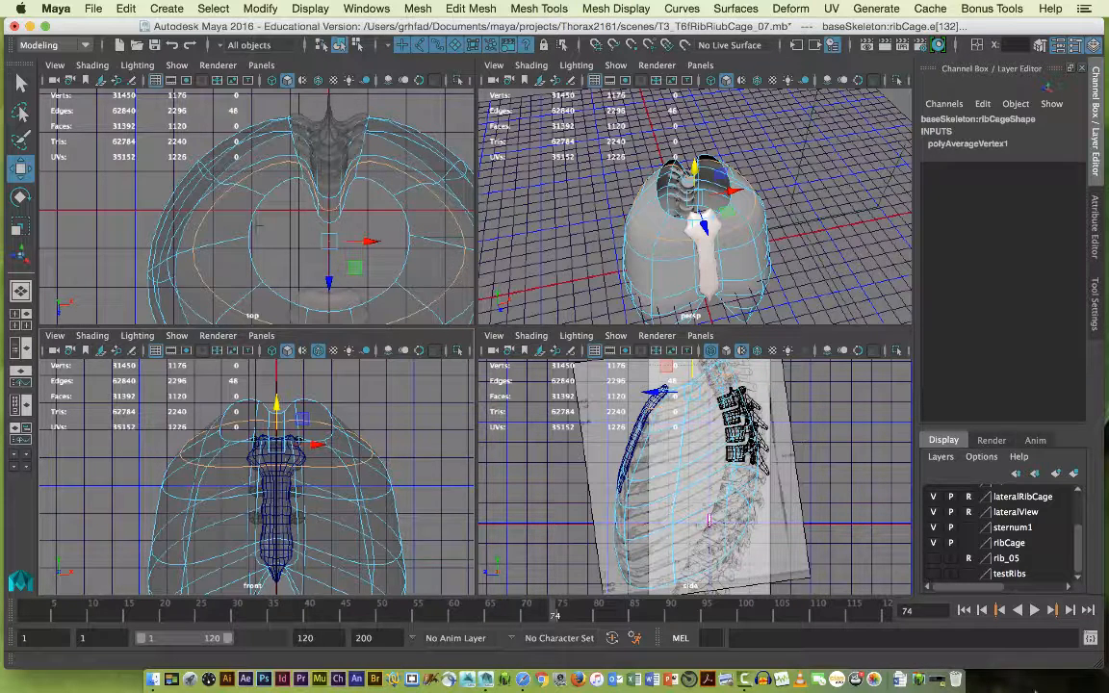
click(968, 558)
drag(1081, 564, 1086, 509)
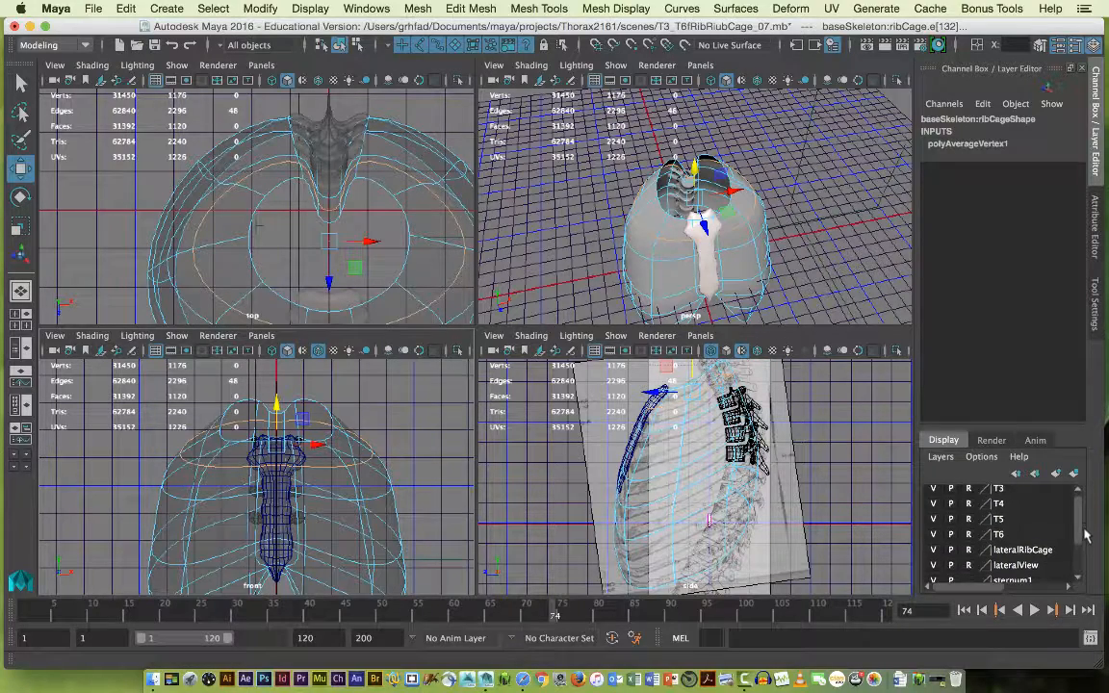
click(933, 552)
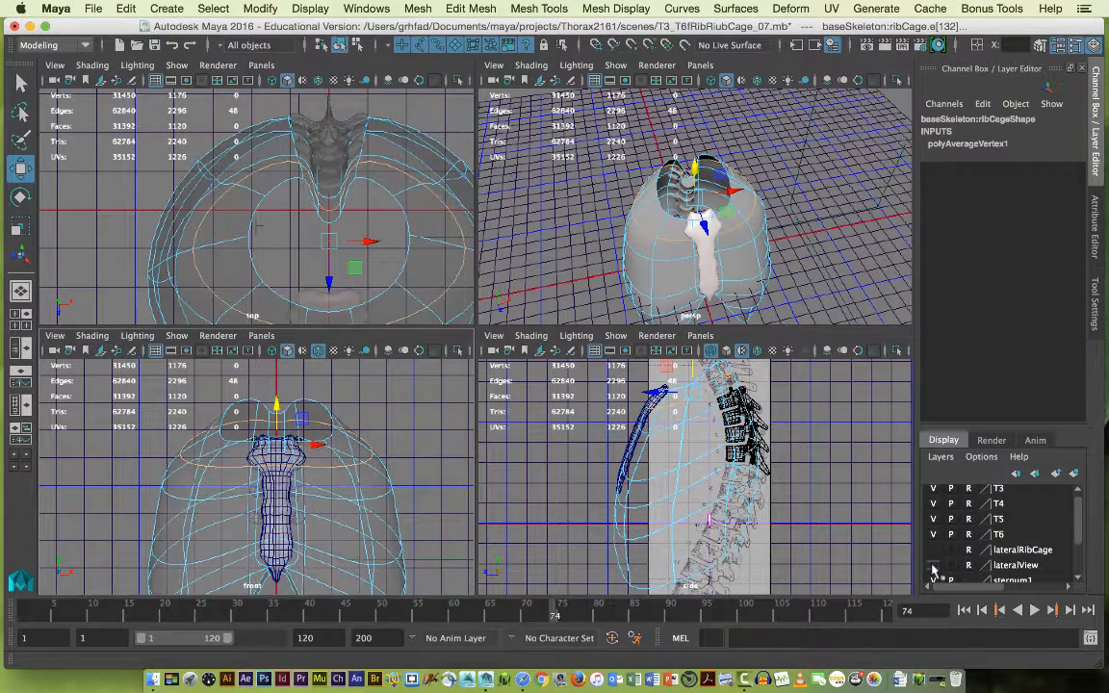
click(934, 567)
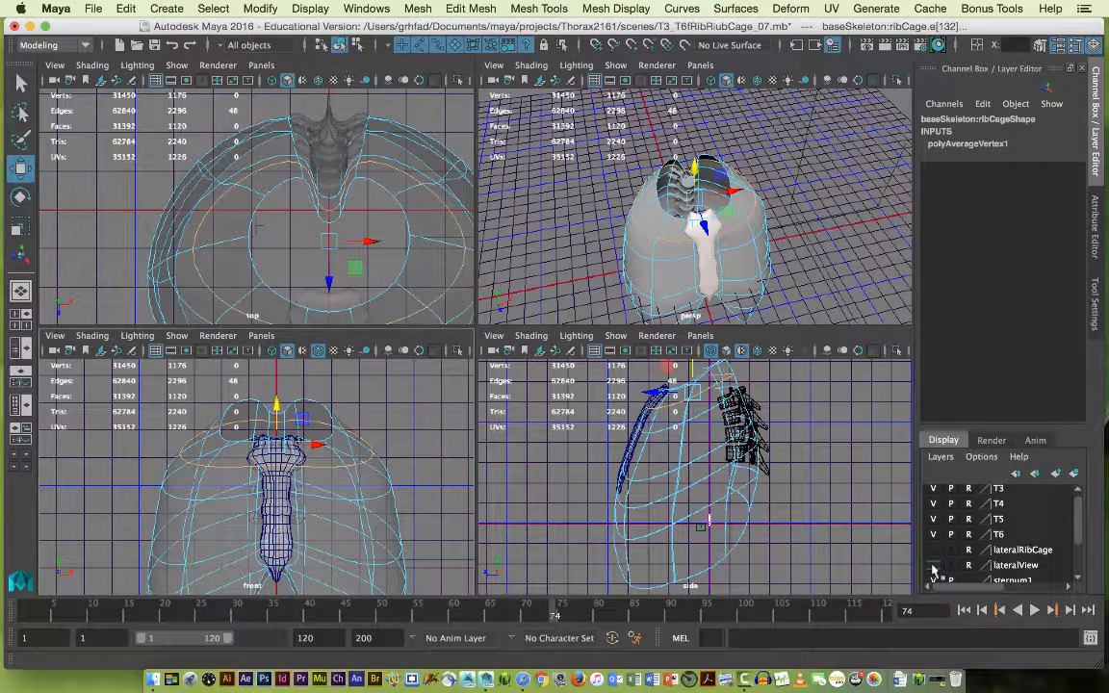
click(933, 567)
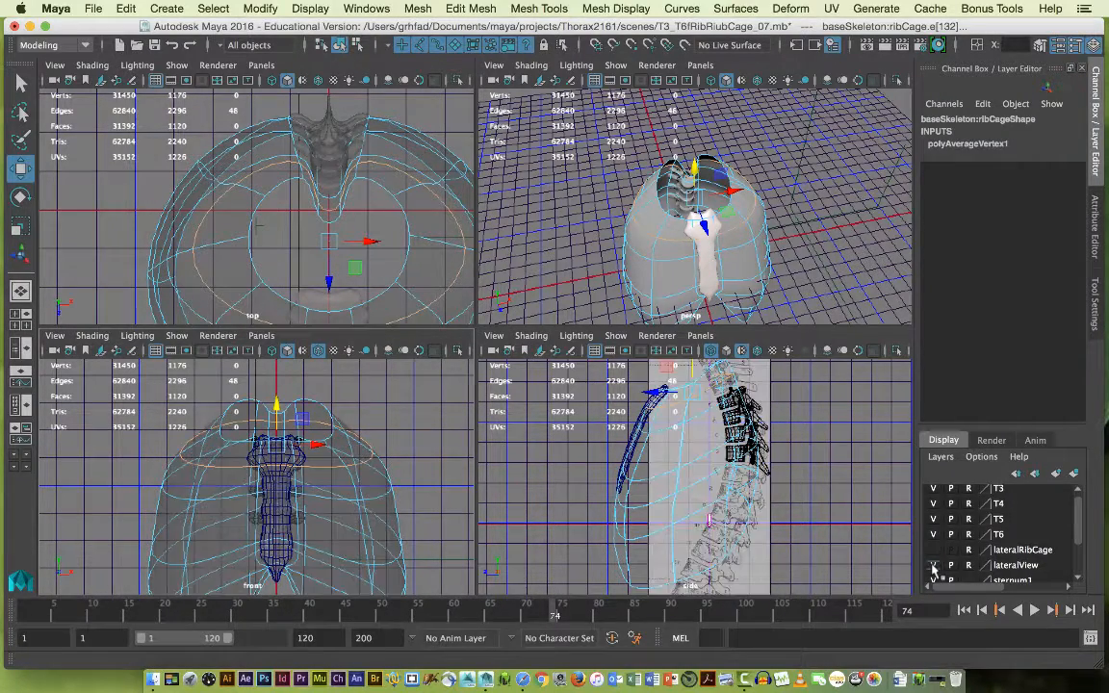
In the enlarged side view, cycle the T3 layer's display type through normal and template back to reference.
key(space)
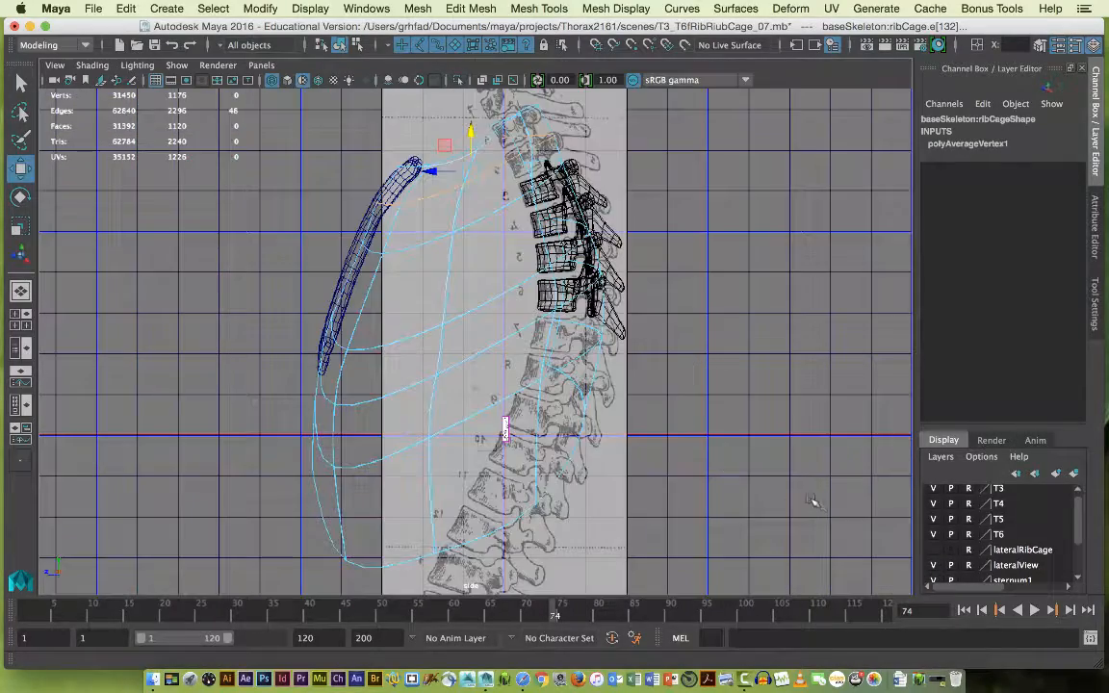
alt+middle_drag(689, 435, 687, 502)
alt+right_drag(752, 477, 806, 435)
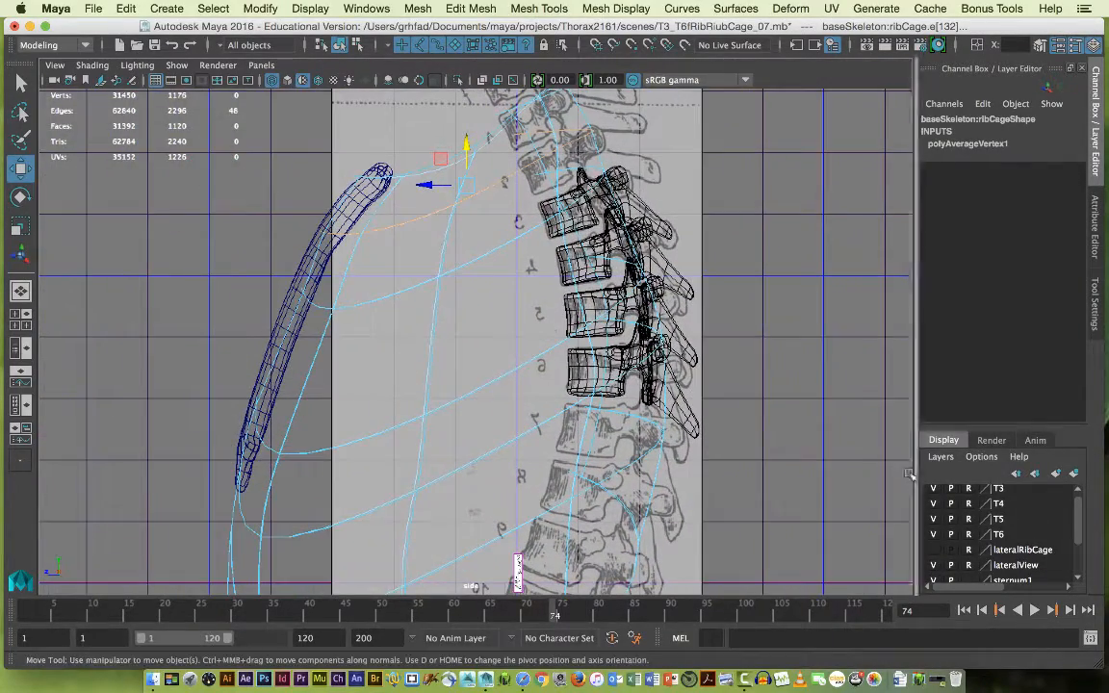
alt+click(762, 442)
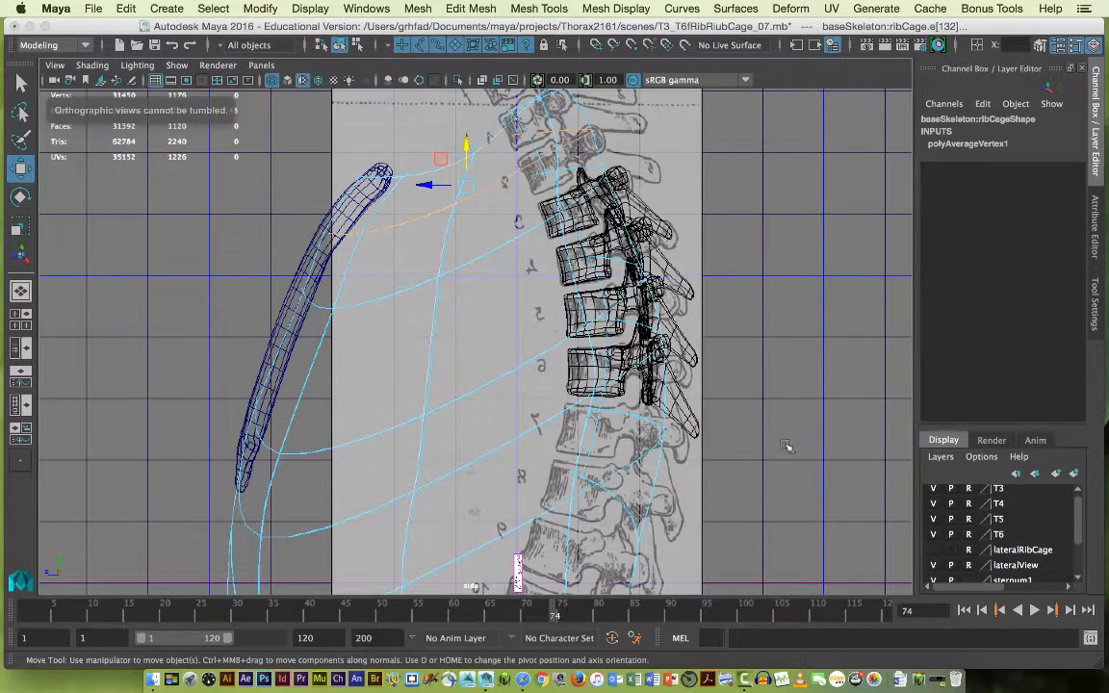
scroll(1081, 551, down, 3)
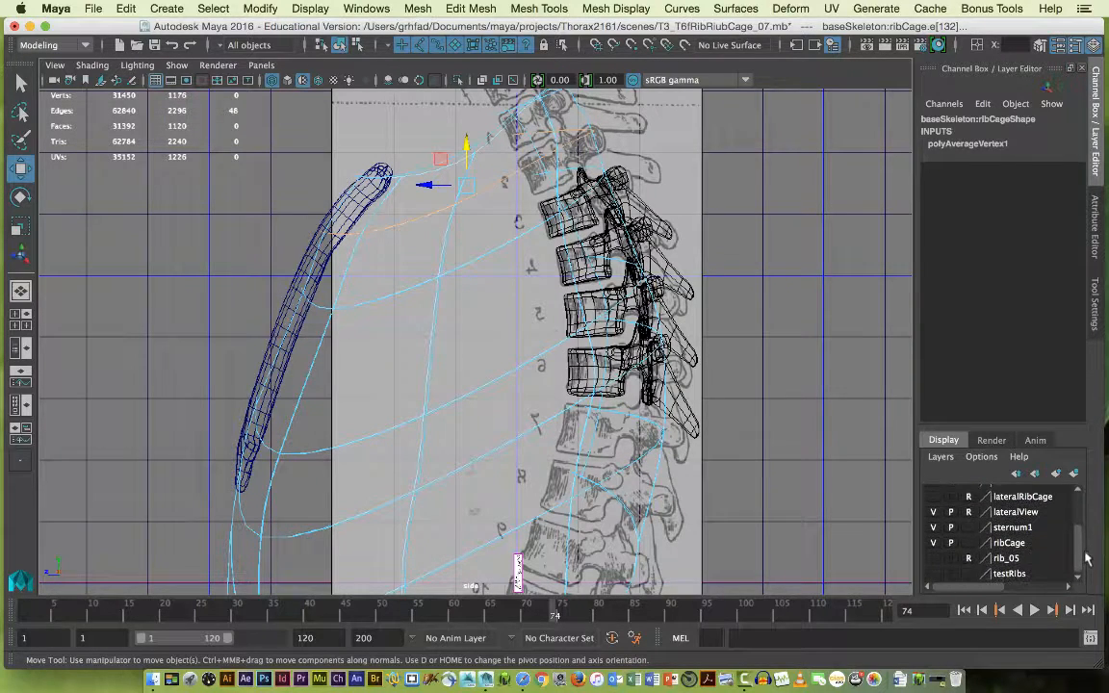
drag(1083, 547, 1079, 518)
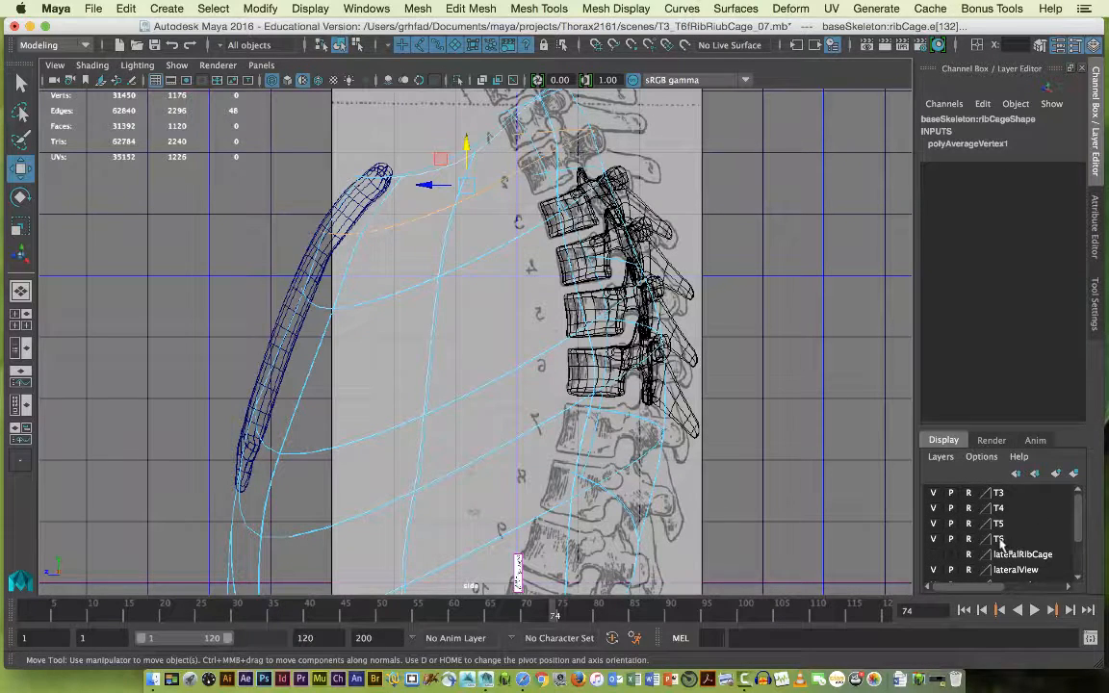
click(969, 493)
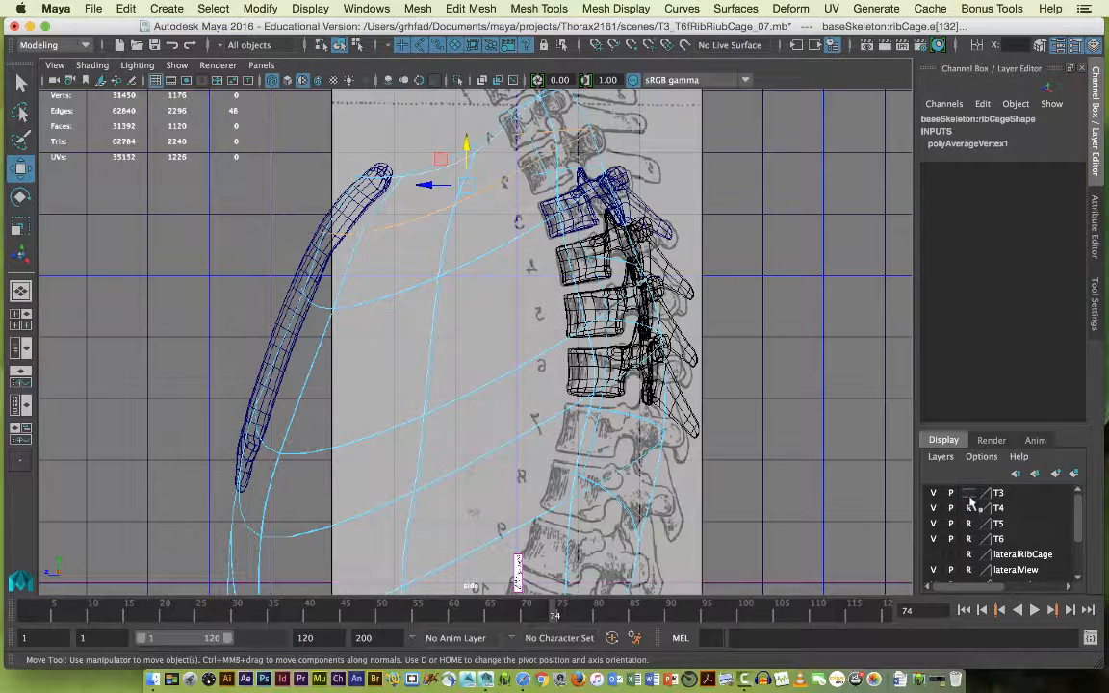
click(969, 493)
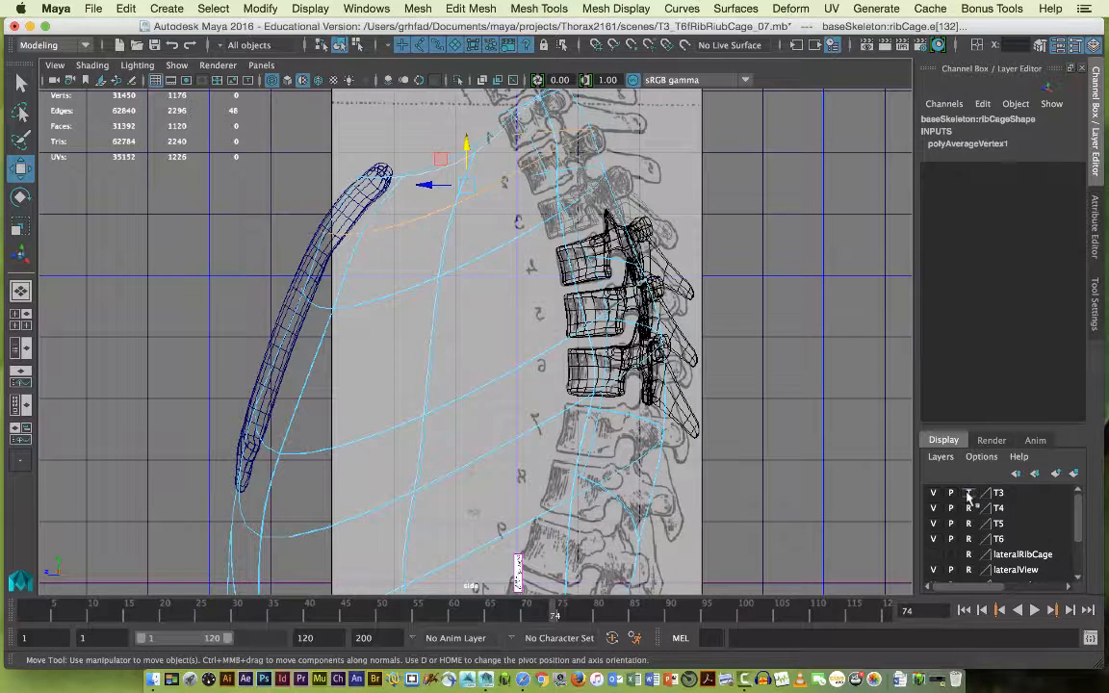
click(969, 493)
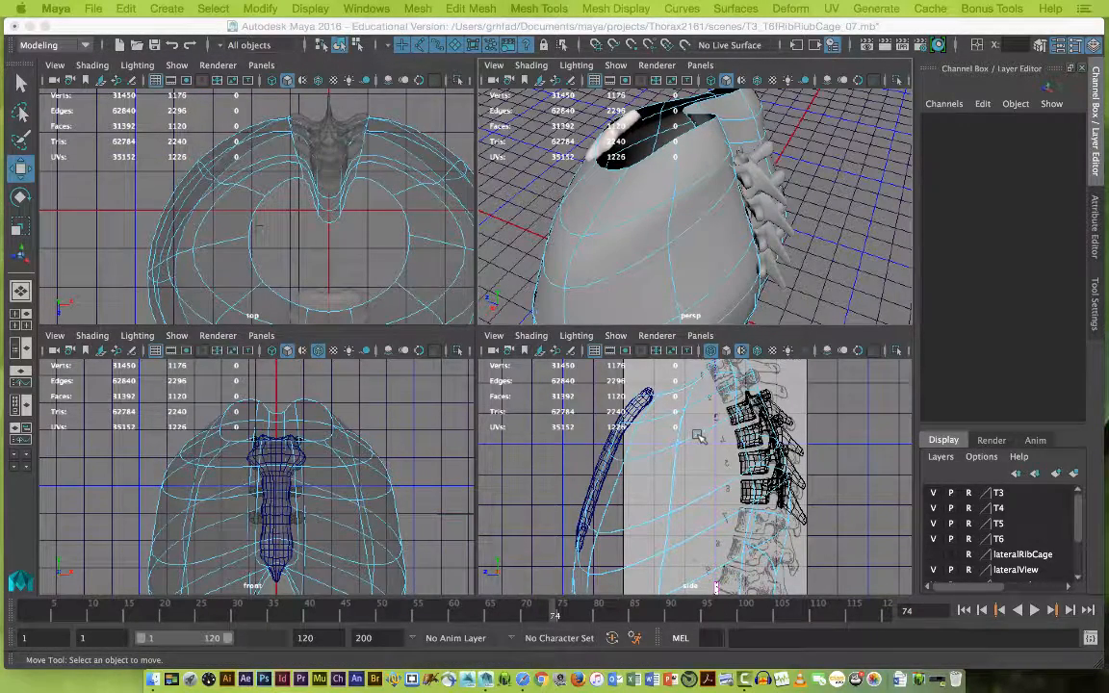
From behind the spine, lower the rib cage edge loop beside the T6 vertebra to about Y 106.
double_click(685, 506)
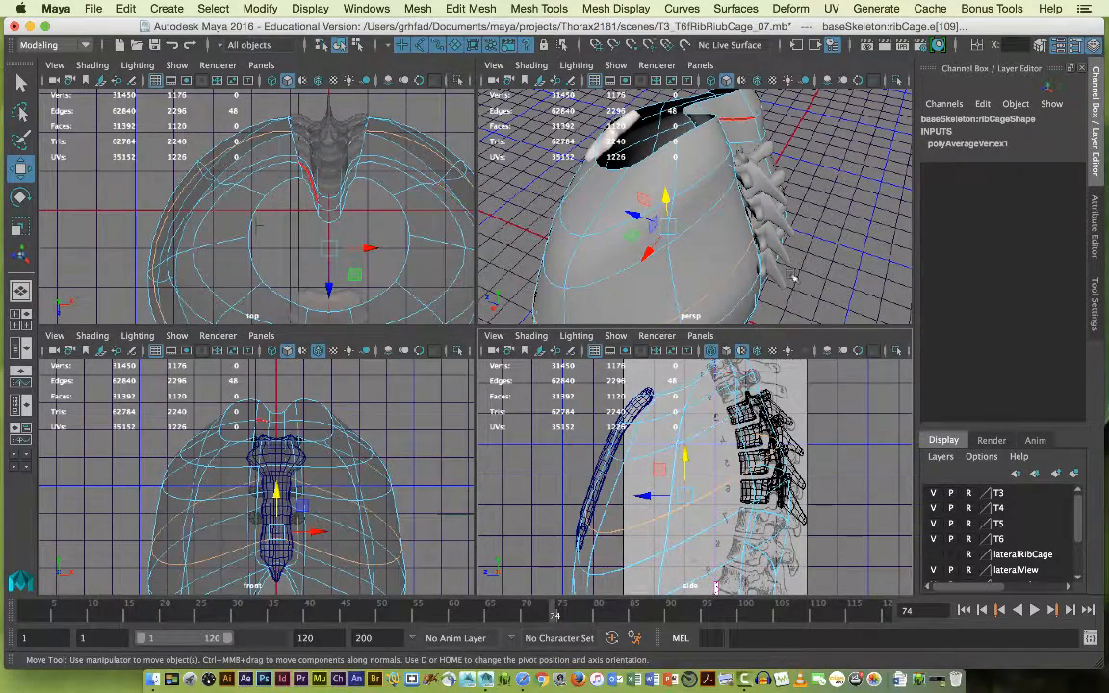
alt+drag(708, 242, 837, 214)
alt+right_drag(837, 214, 763, 236)
alt+drag(763, 236, 616, 174)
alt+drag(671, 429, 694, 438)
scroll(693, 438, up, 4)
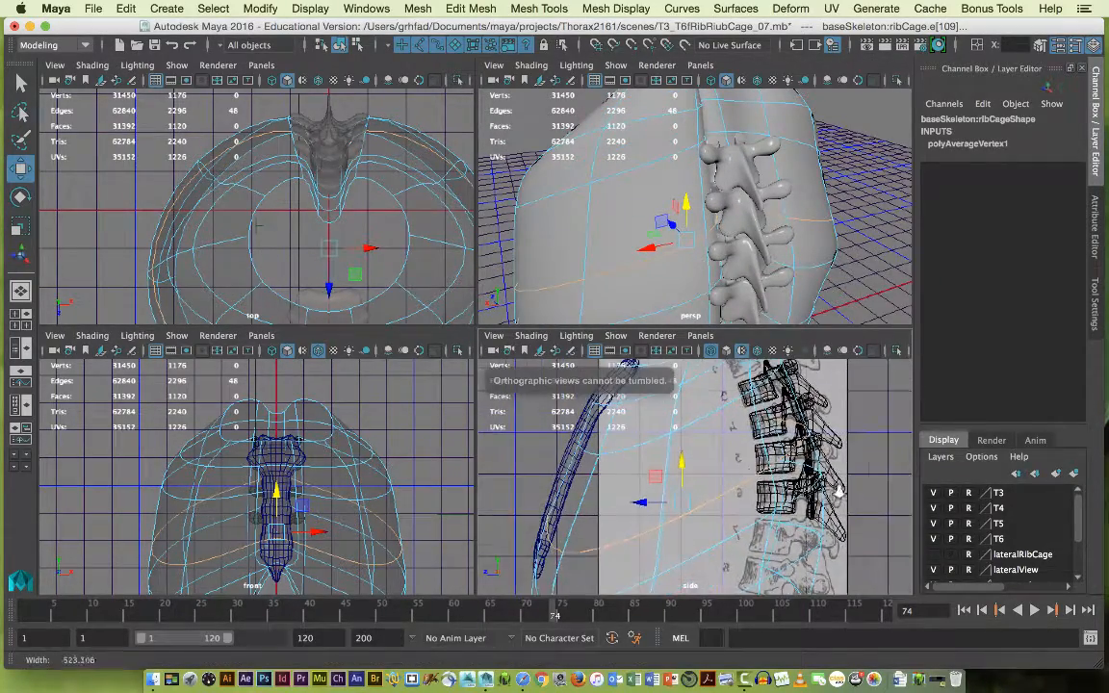
scroll(802, 479, up, 3)
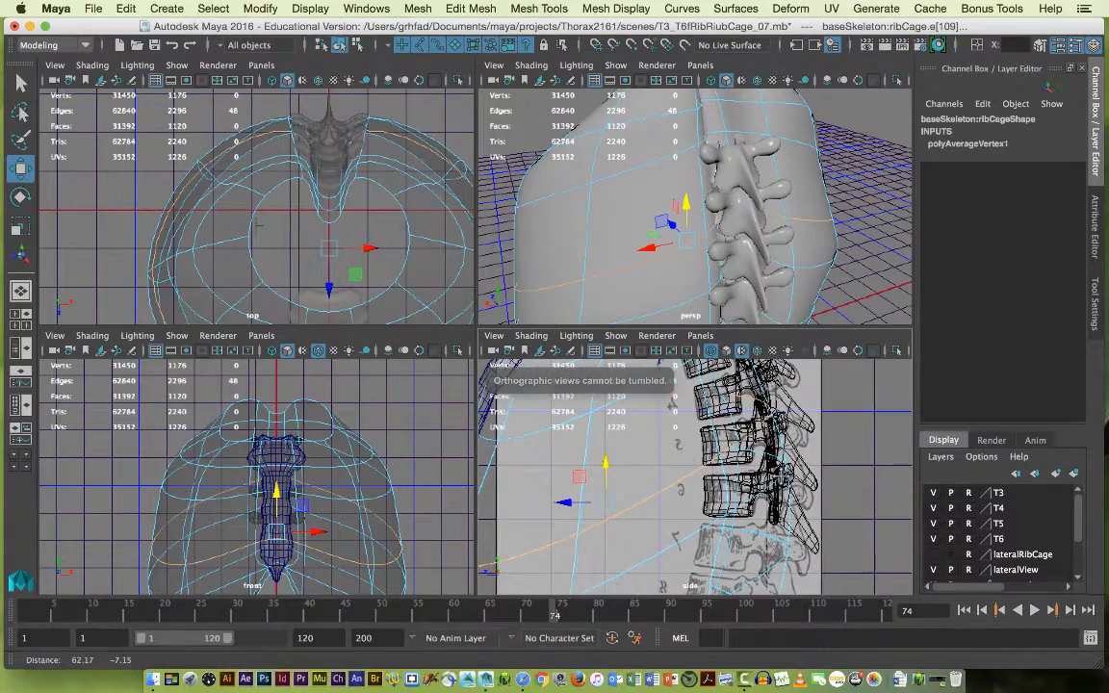
alt+drag(655, 248, 558, 256)
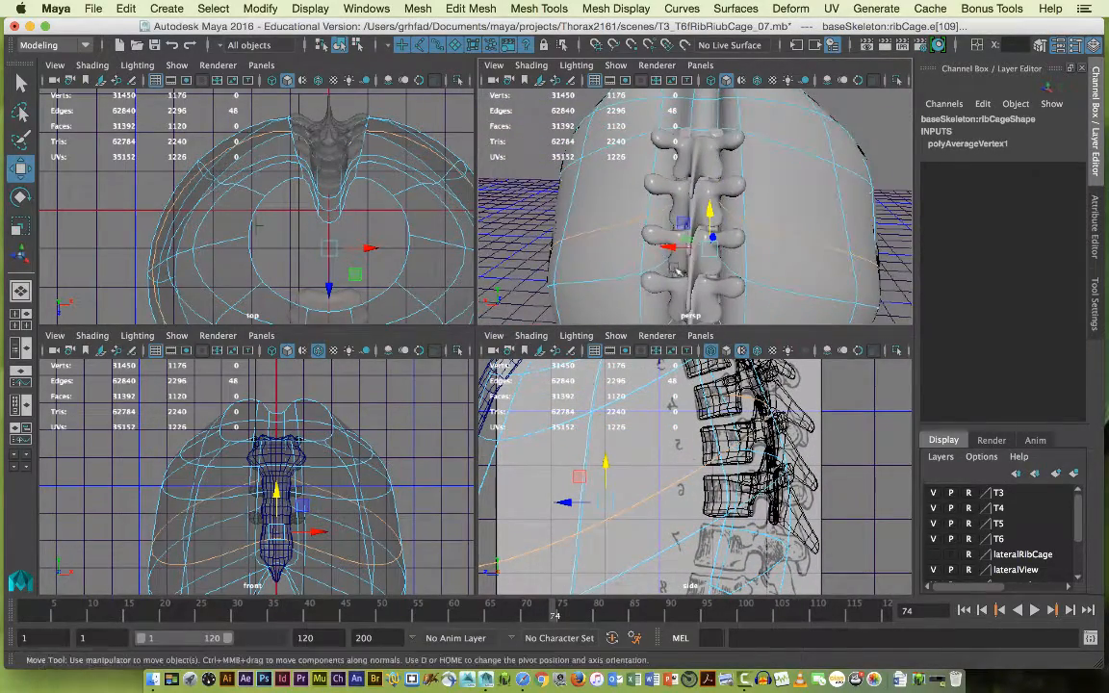
double_click(614, 280)
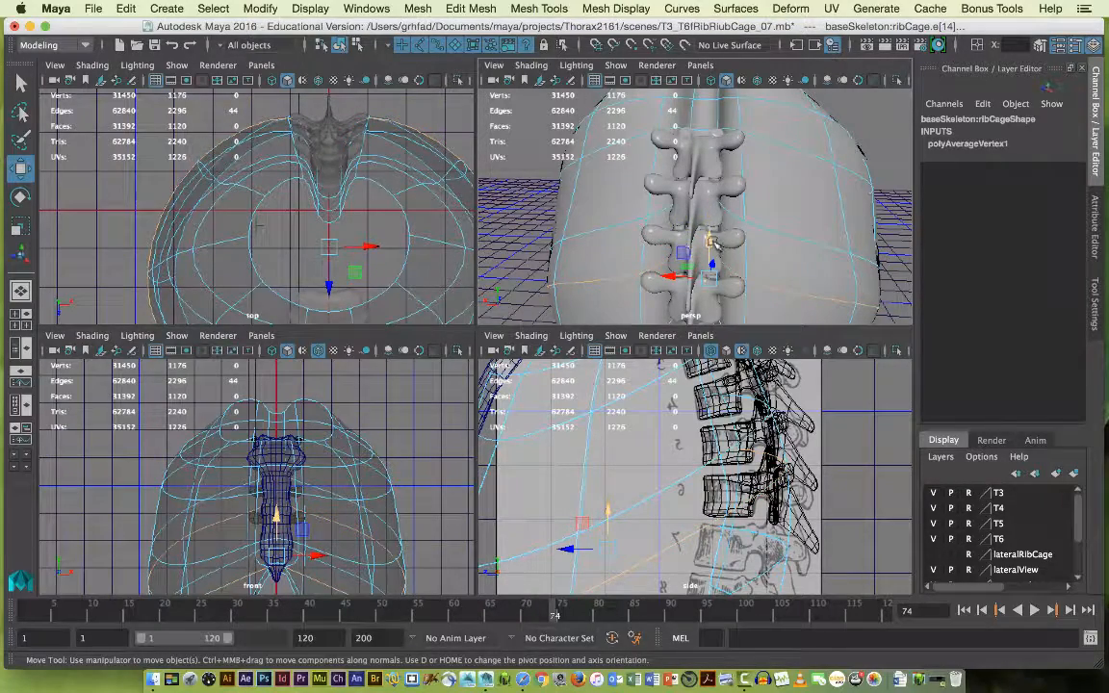
drag(716, 247, 715, 257)
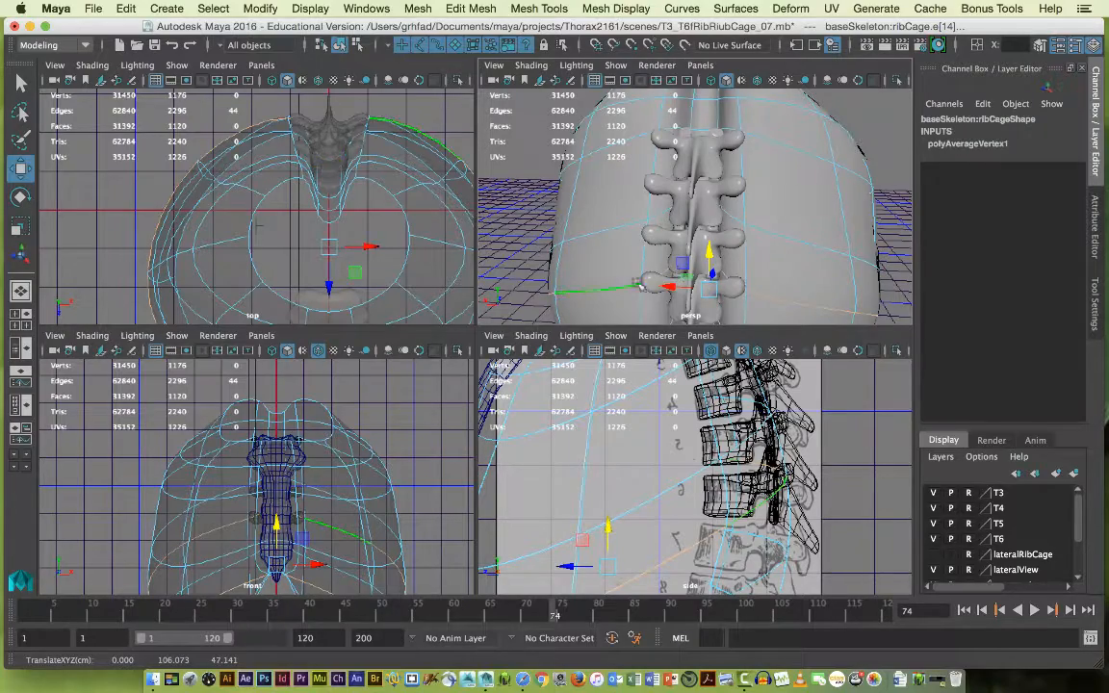
Lower the next rib cage edge loop up, beside the T5 vertebra, to about Y 148.
double_click(567, 201)
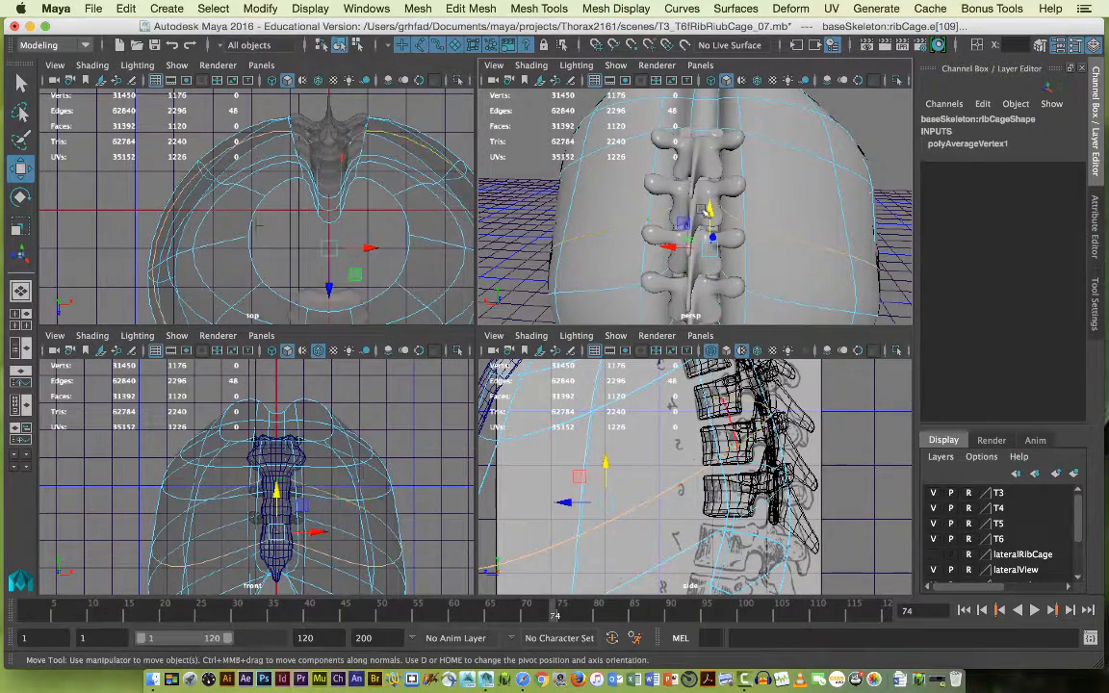
drag(709, 209, 710, 220)
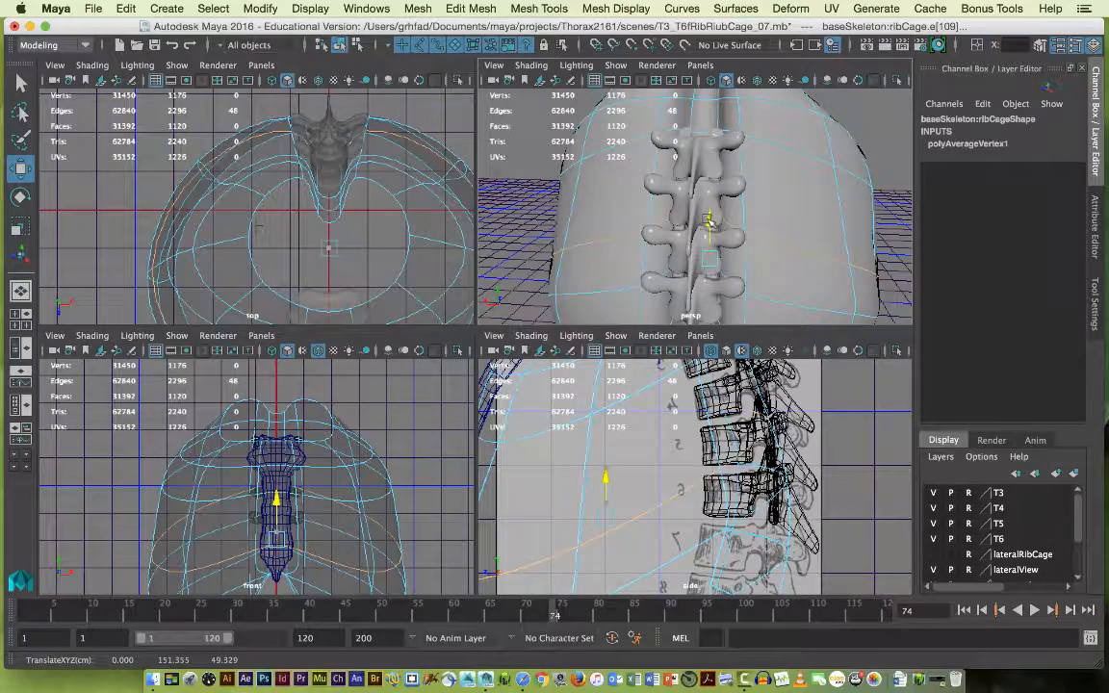
drag(710, 222, 710, 227)
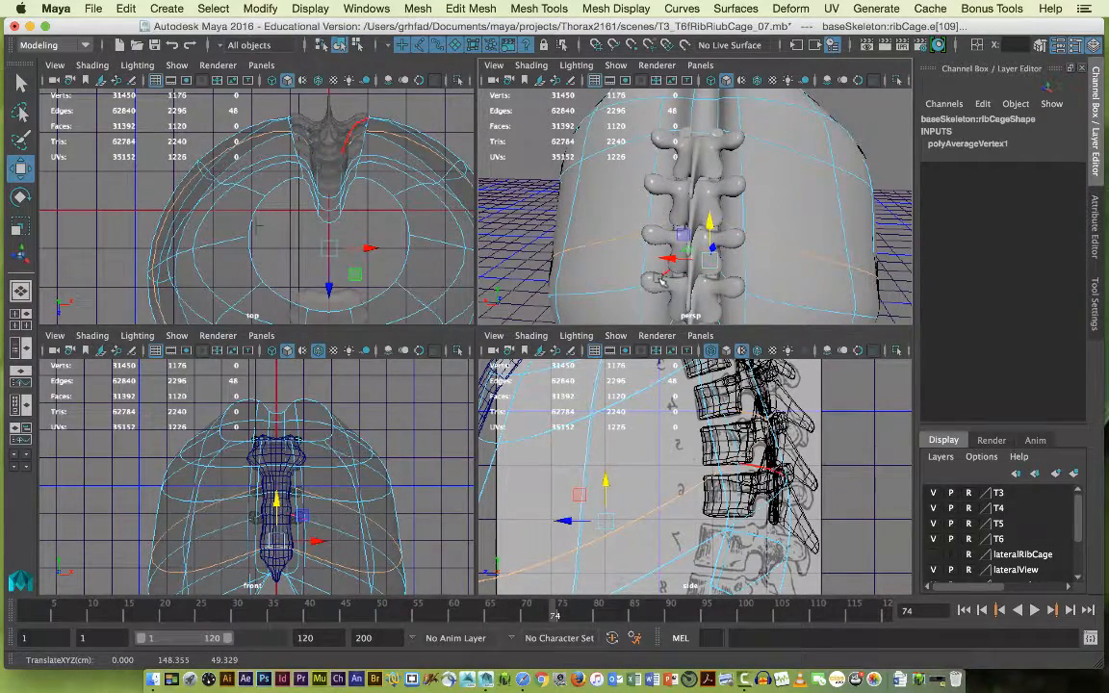
Hide the T3, T4, T5 and T6 vertebra layers.
alt+drag(648, 275, 1021, 313)
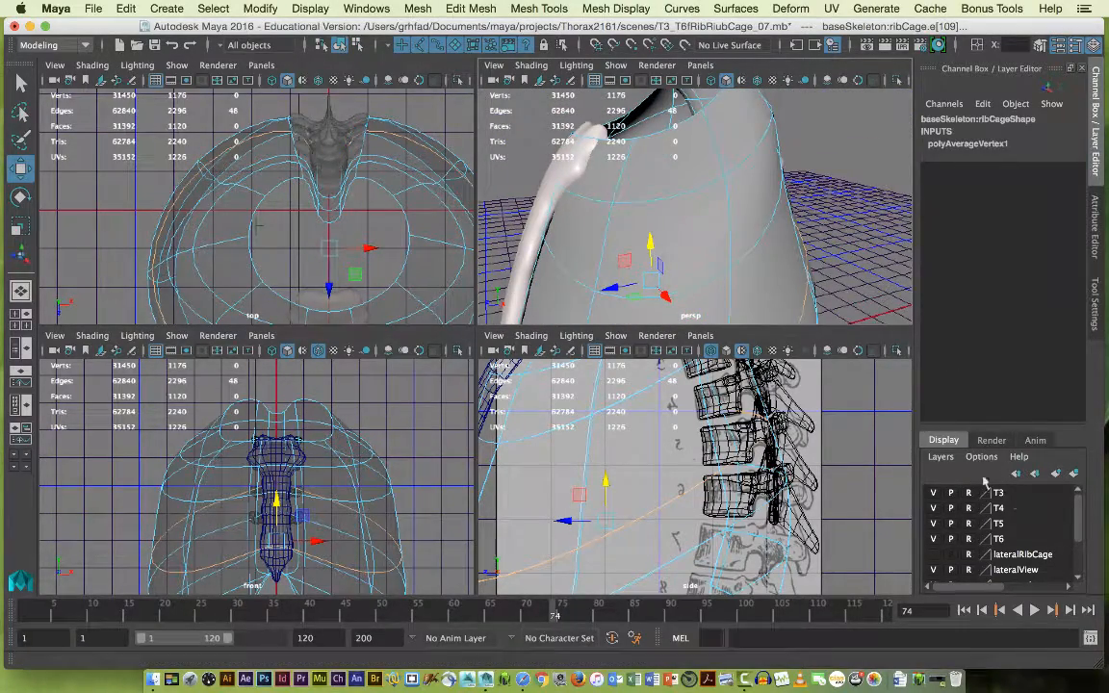
click(933, 492)
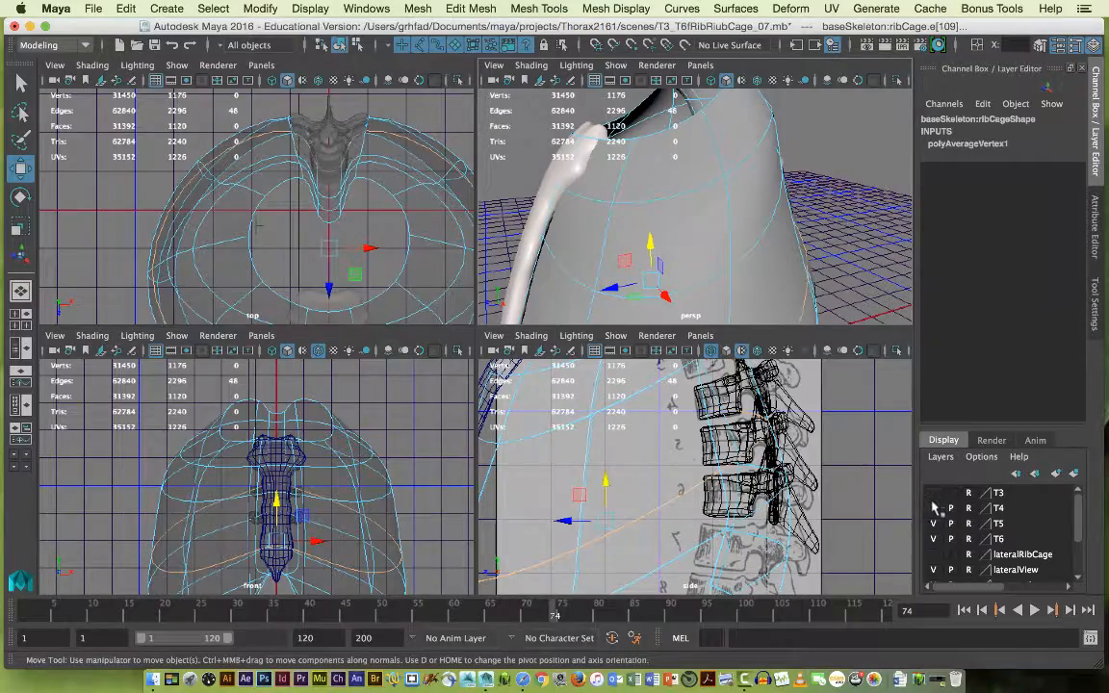
click(933, 523)
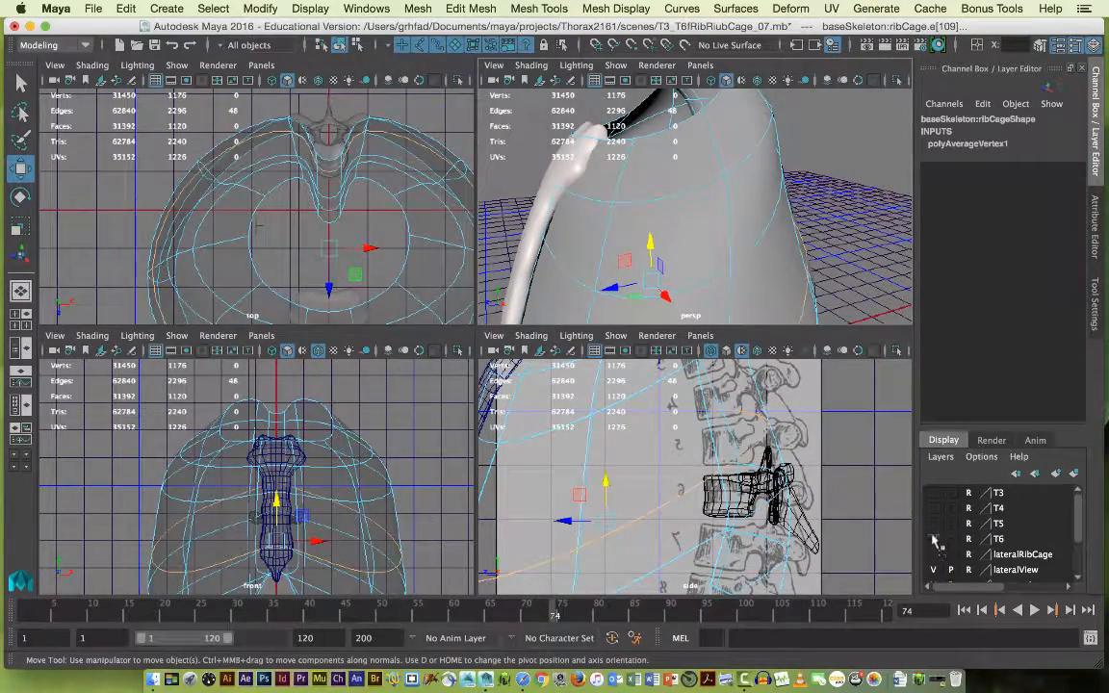
click(933, 538)
From the front, lower the short rib cage edge inside the spinal groove that shows through the top opening.
alt+drag(654, 173, 699, 181)
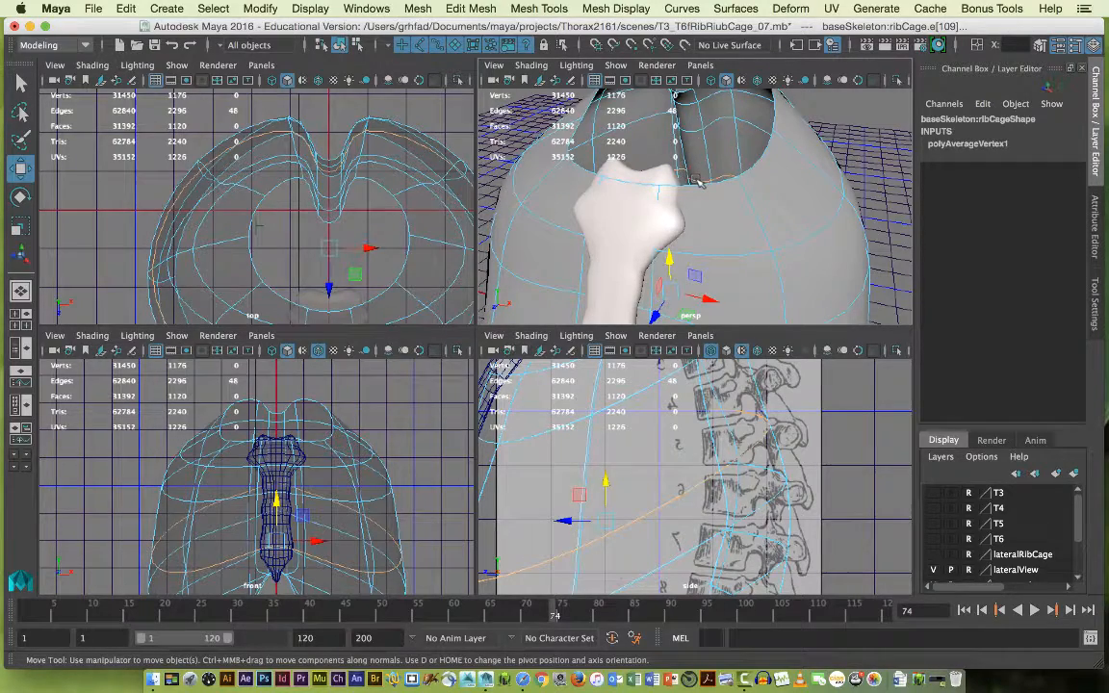
click(700, 183)
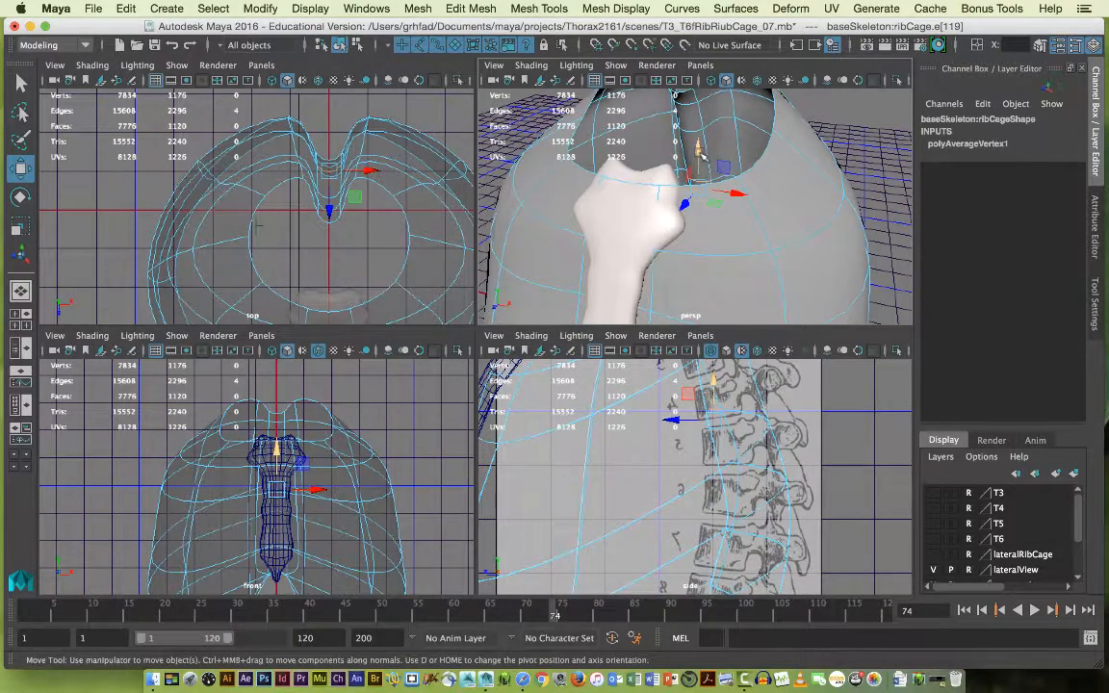
drag(704, 167, 702, 166)
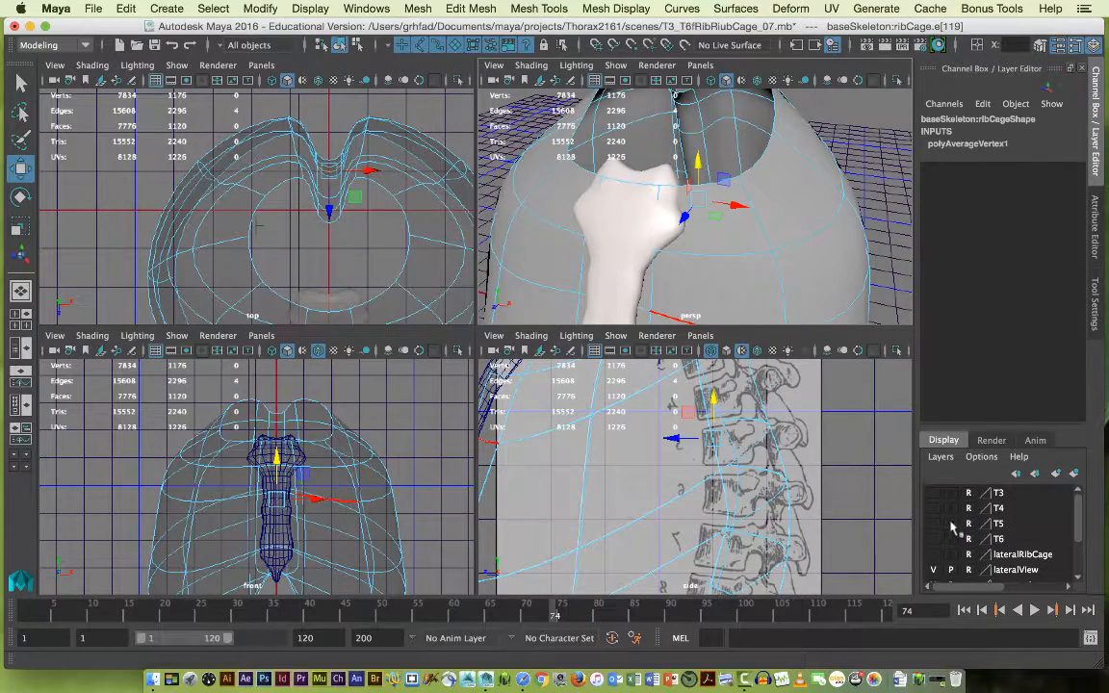
Show the T3 to T6 vertebra layers again and fine-tune the selected groove edge's height to about Y 225 in the side view.
click(933, 493)
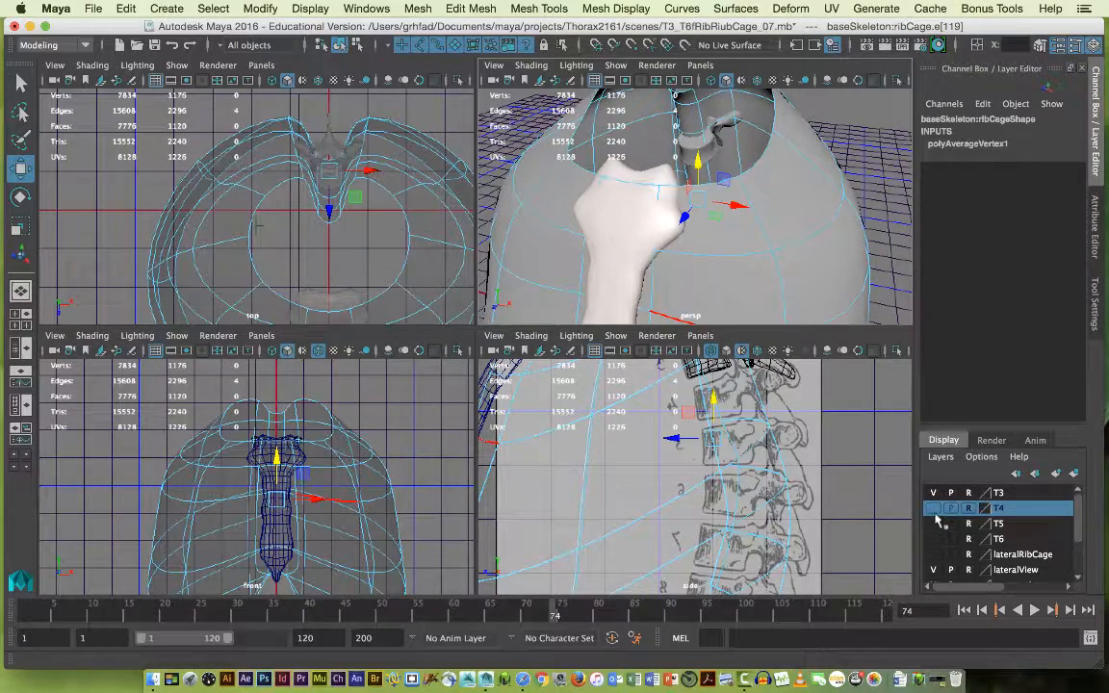
click(933, 507)
click(934, 523)
click(933, 538)
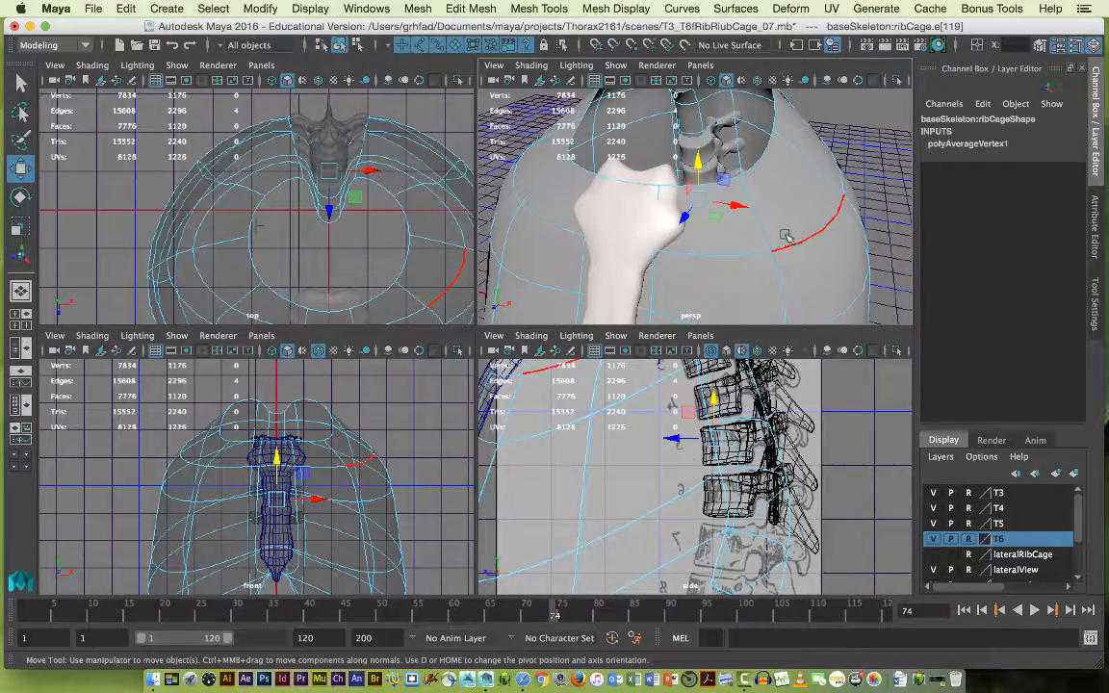
alt+drag(782, 235, 653, 204)
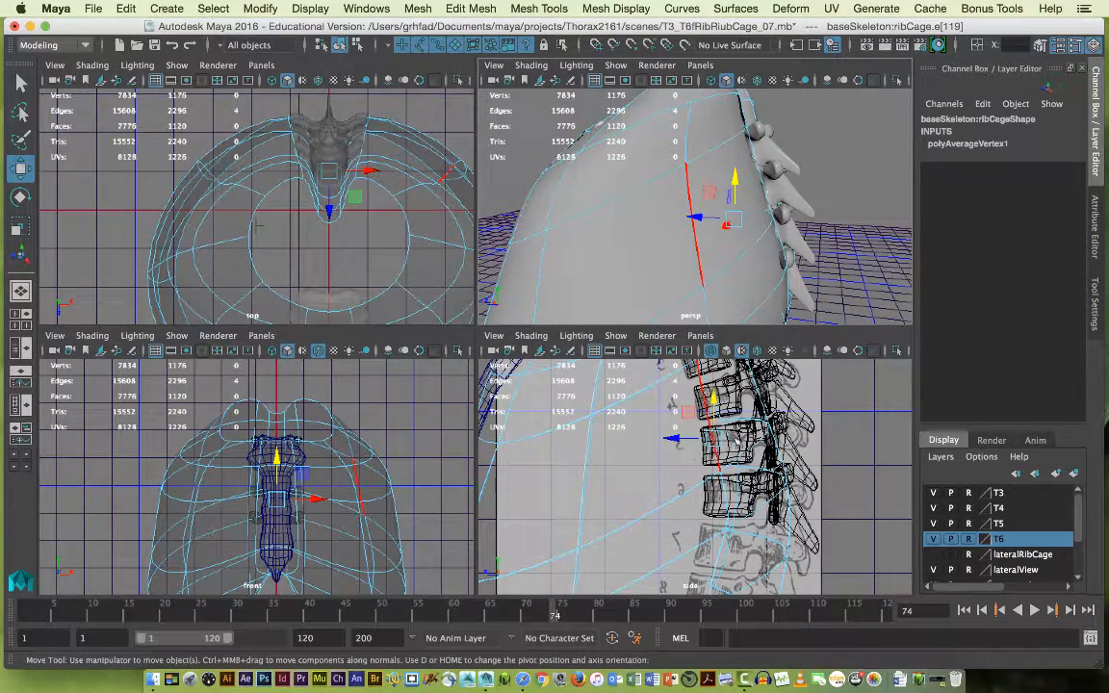
drag(717, 405, 717, 402)
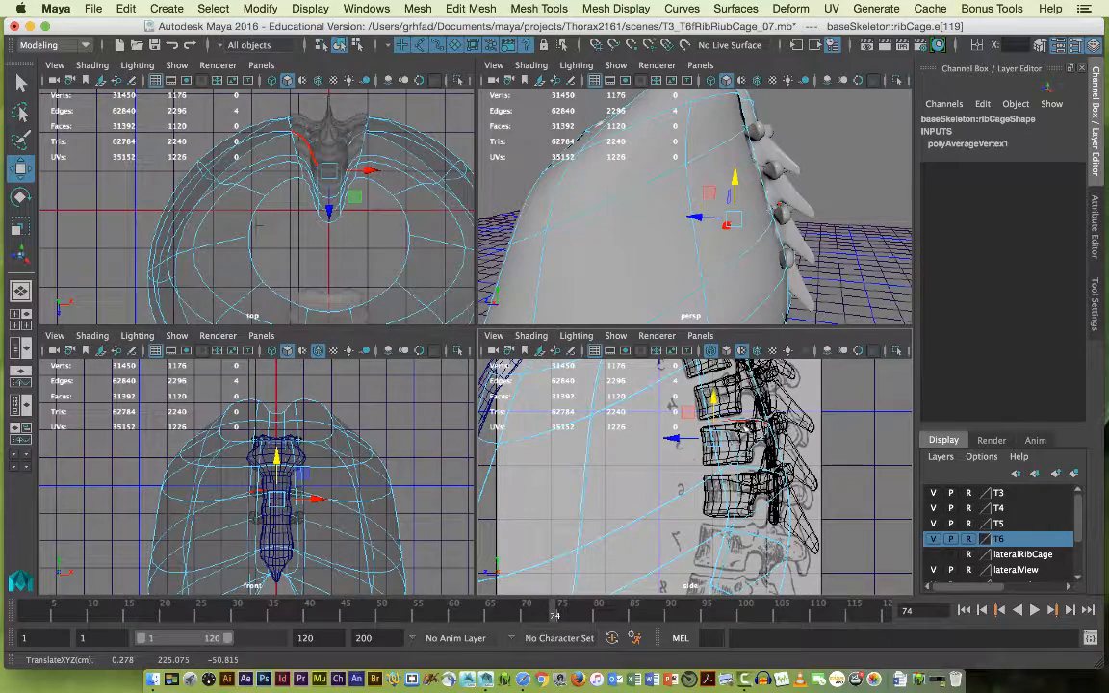
key(super+Tab)
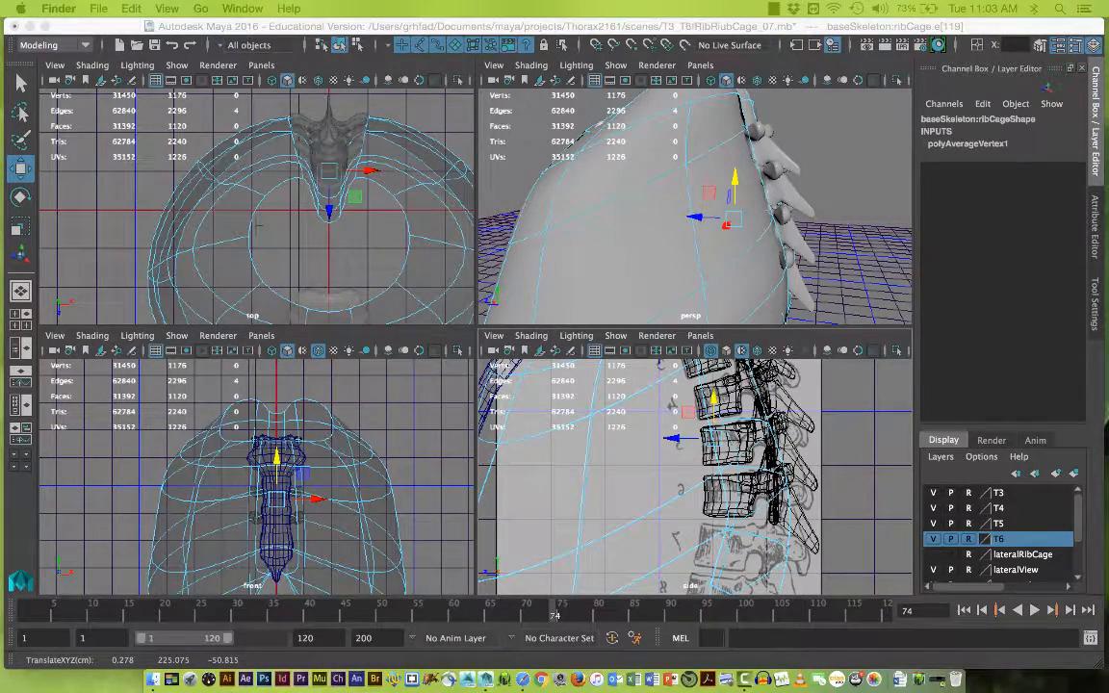
key(super+Tab)
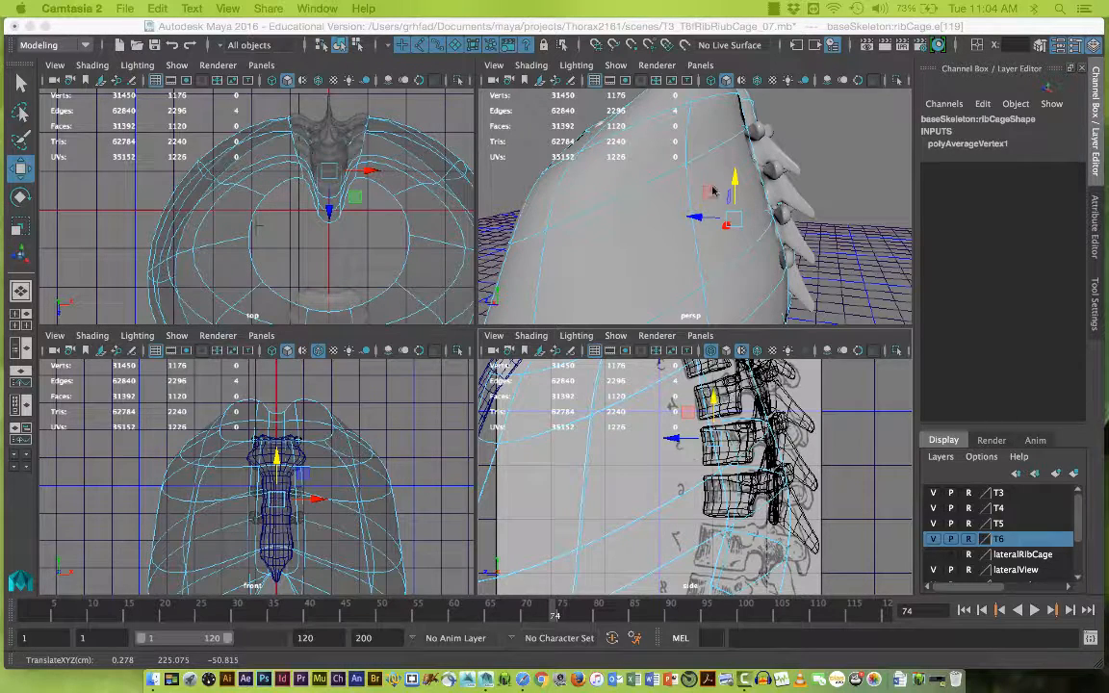
Hide the T3 through T6 vertebra layers to expose the inside of the rib cage's spinal groove.
click(935, 494)
click(935, 509)
click(935, 525)
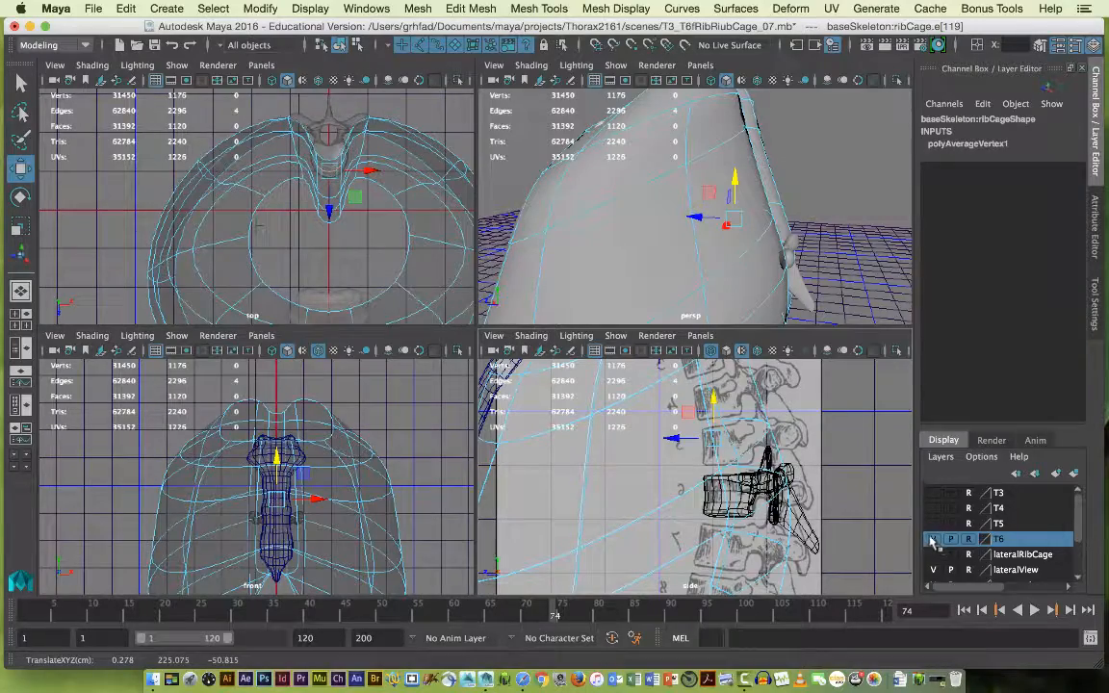
click(934, 540)
Select the next edge down inside the spinal groove and lower it to about Y 203.
alt+drag(630, 302, 828, 338)
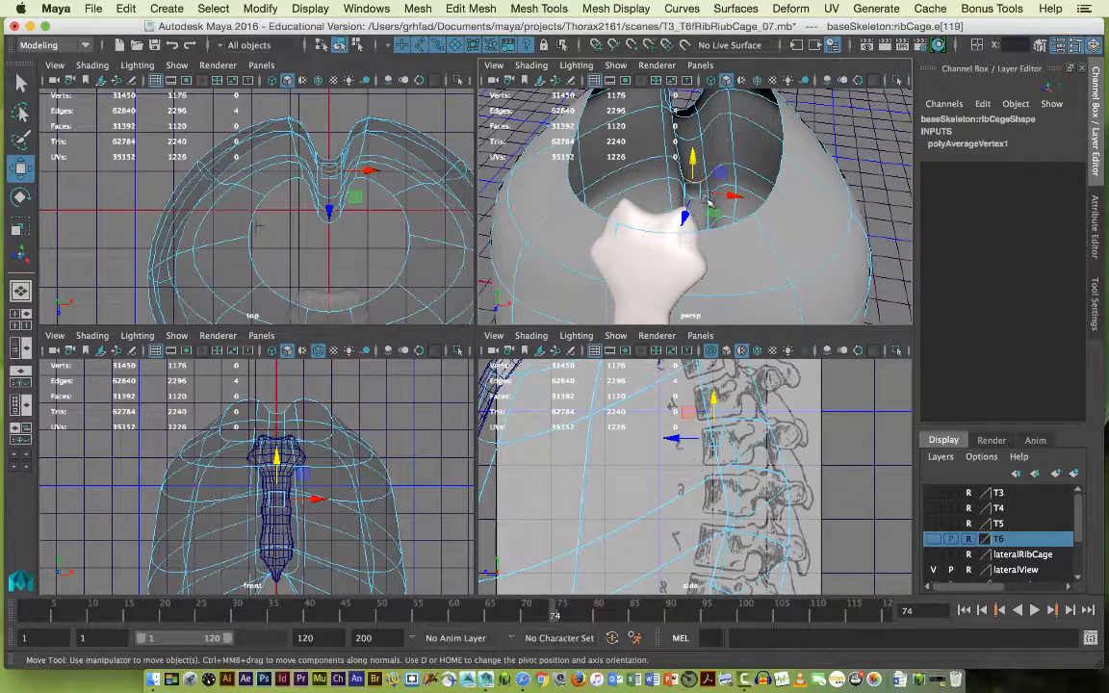
key(q)
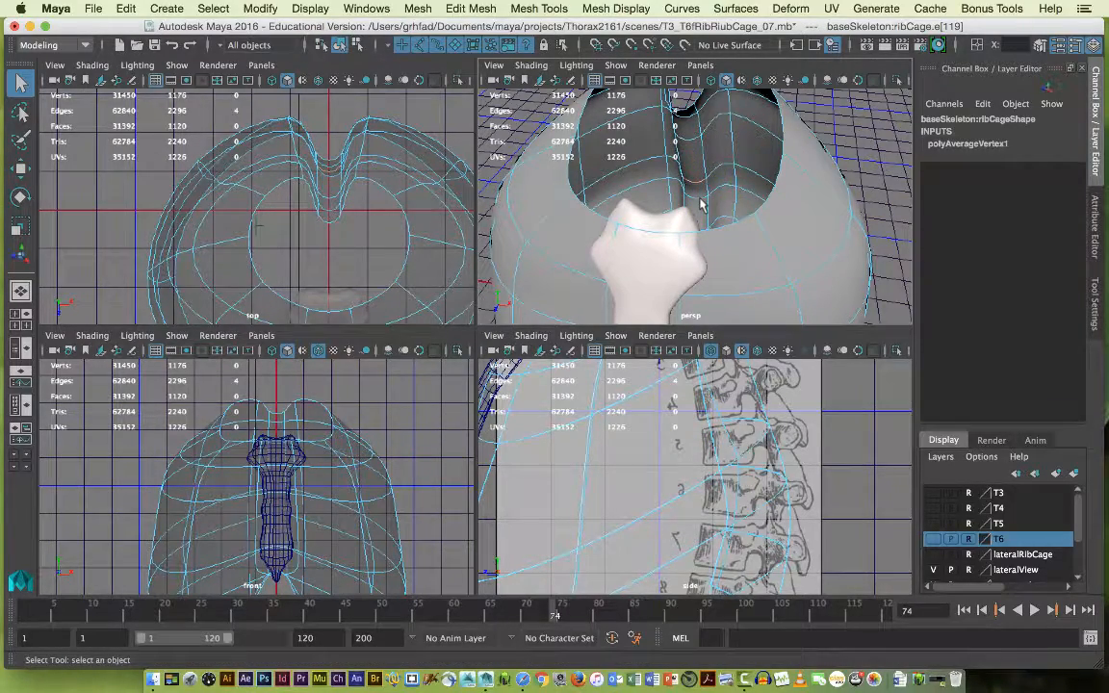
click(701, 204)
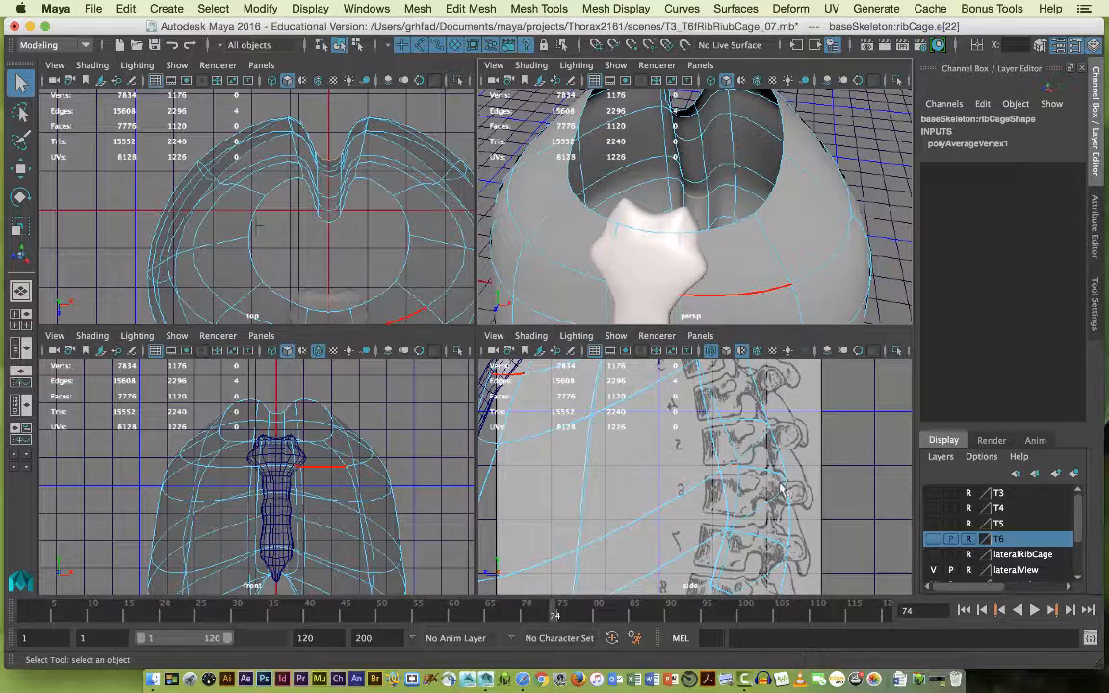
key(w)
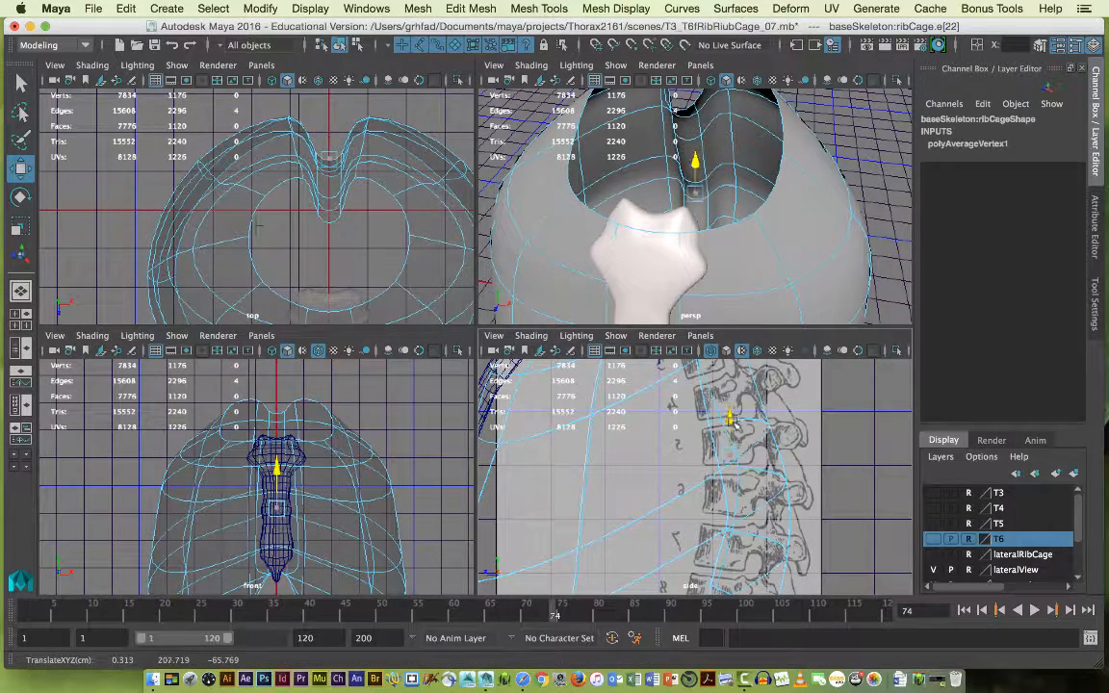
drag(734, 424, 736, 426)
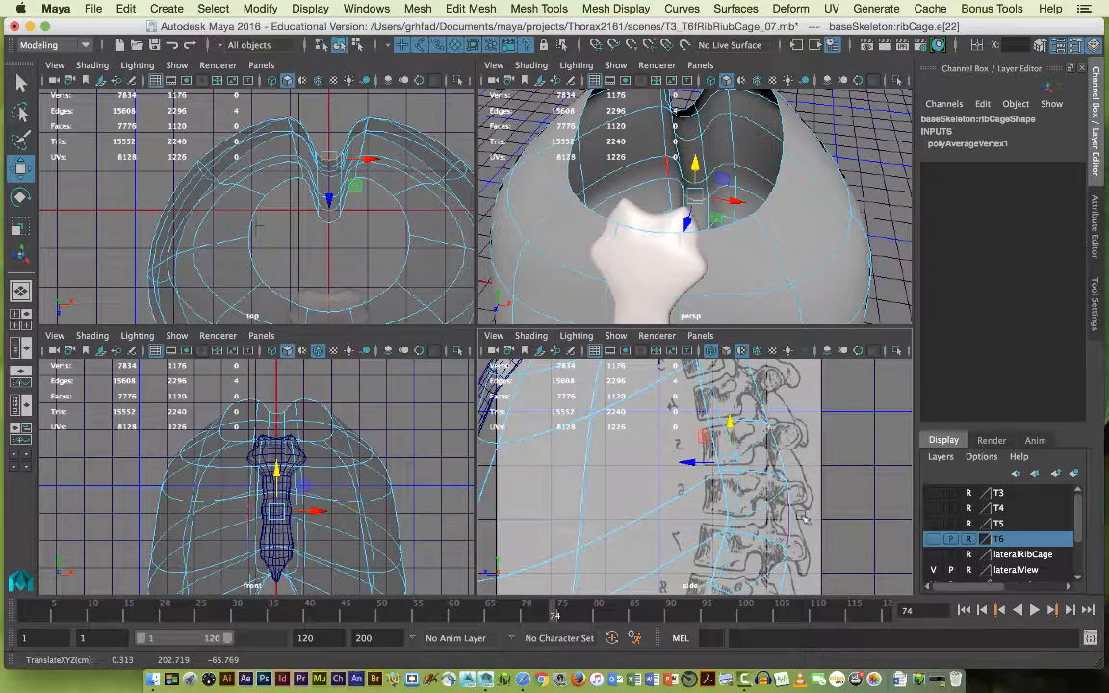
Turn the T3, T4, T5 and T6 vertebra layers back on.
click(933, 492)
click(933, 507)
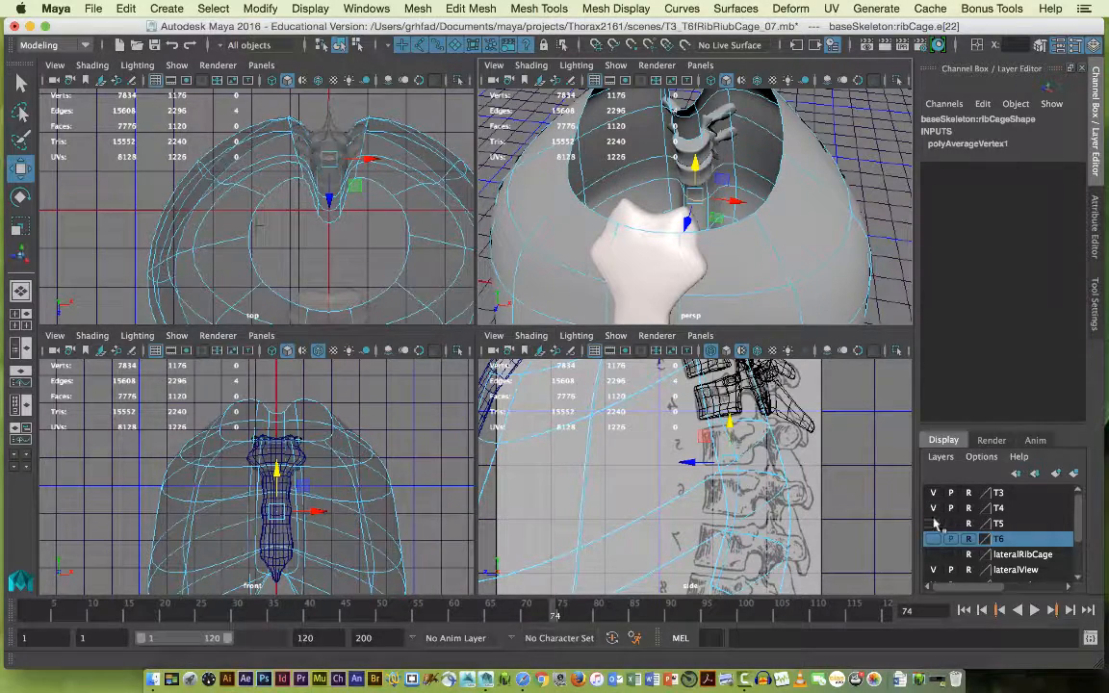
click(933, 523)
click(933, 538)
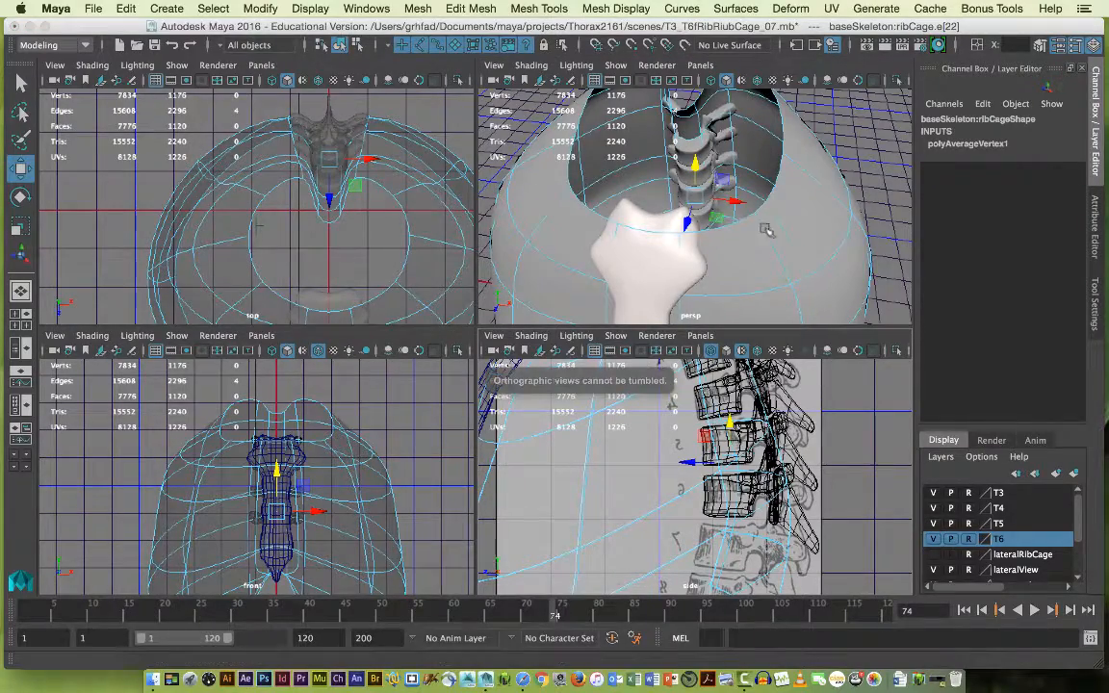
alt+drag(767, 230, 446, 182)
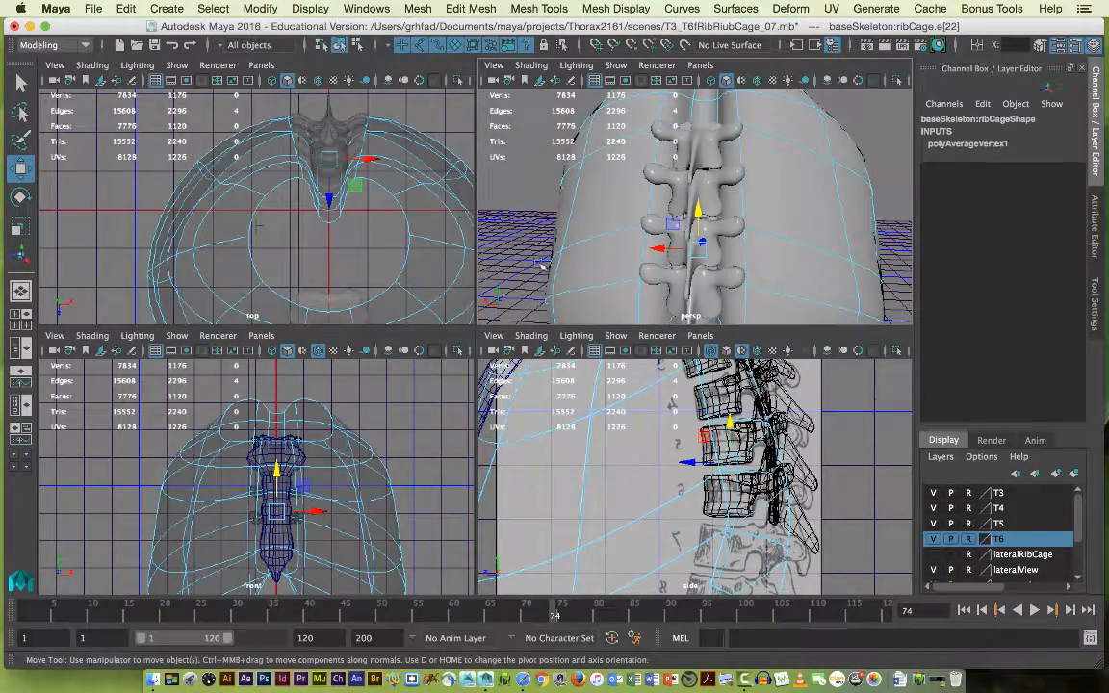
click(589, 247)
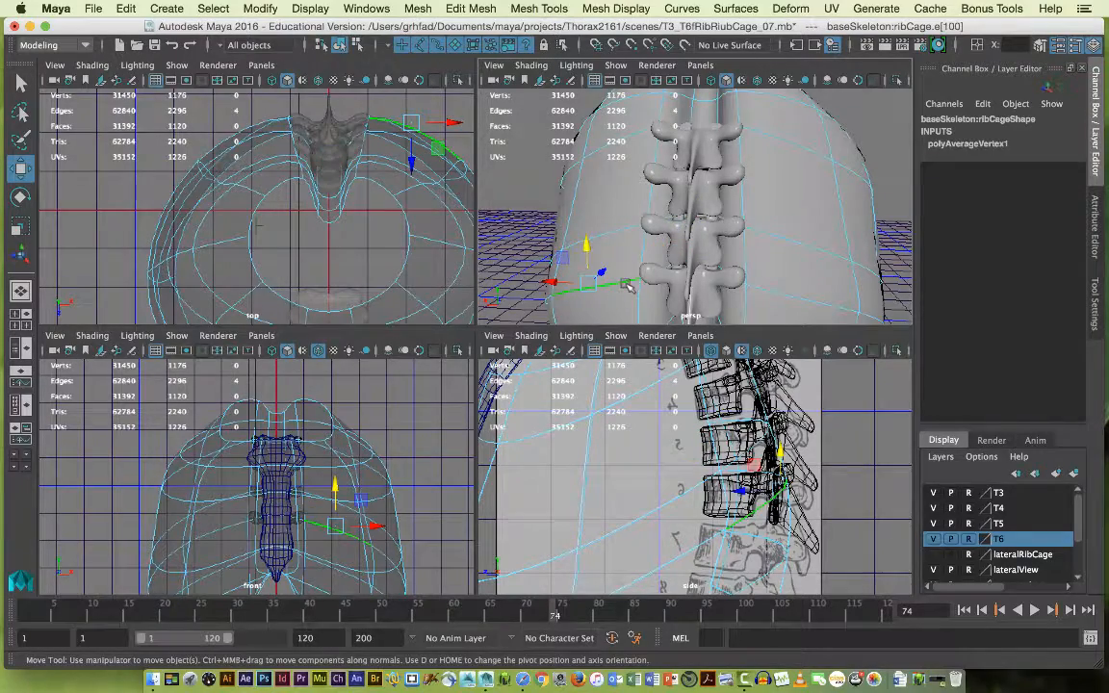
key(e)
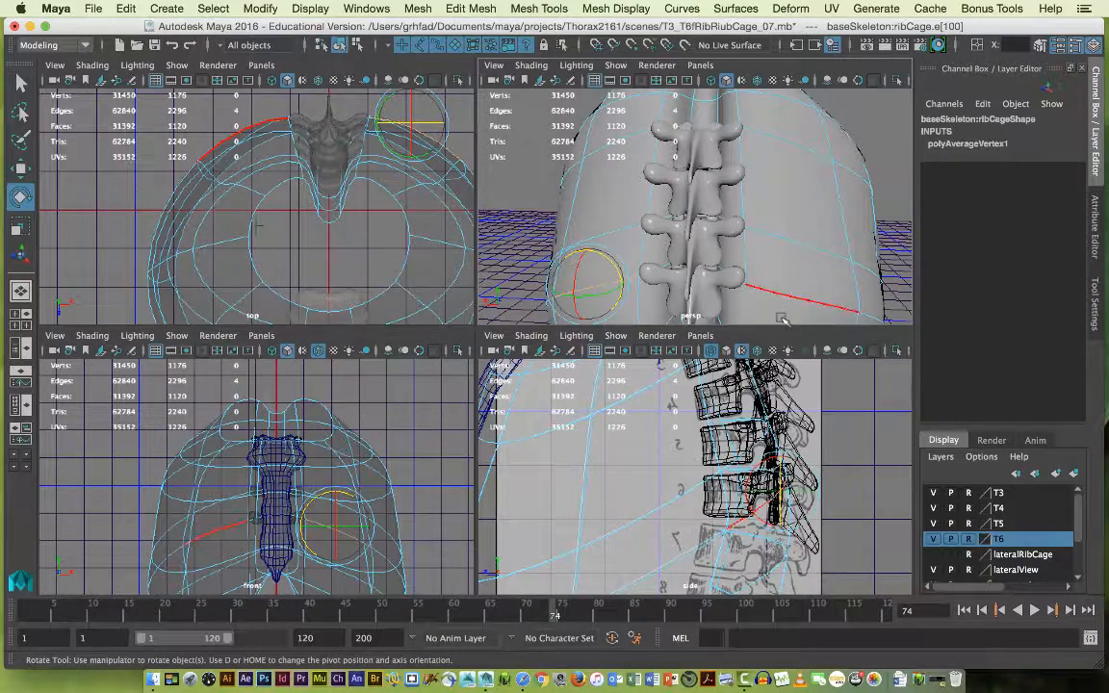
click(876, 511)
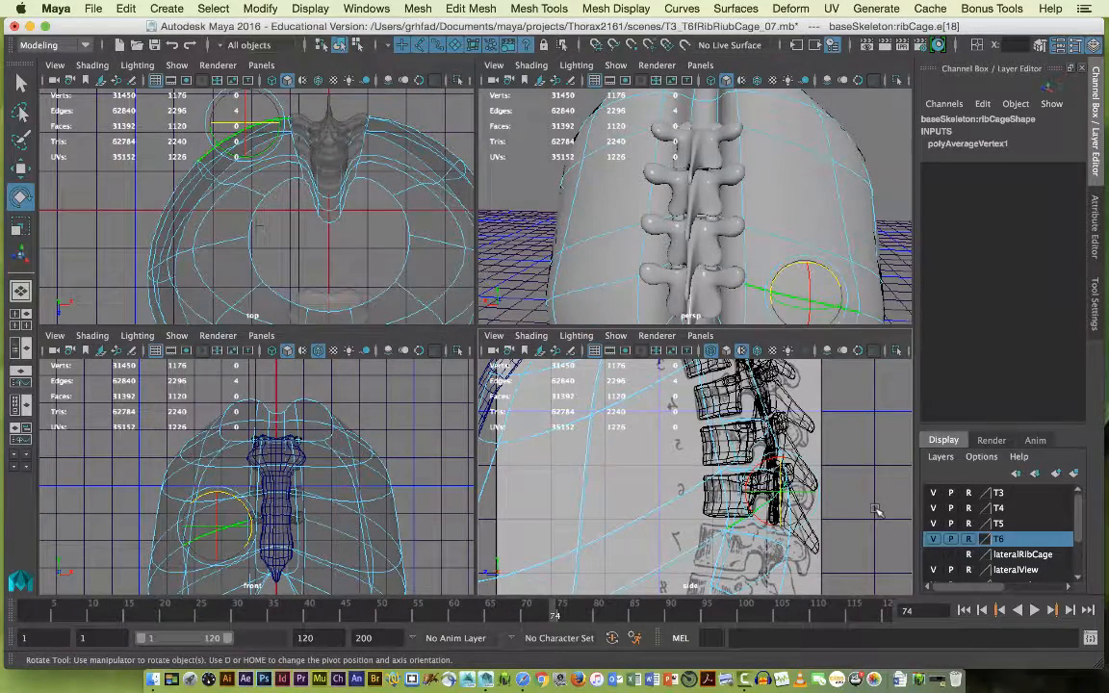
Select the full rib cage edge loop beside the T5 vertebra and convert its polygon edges to a NURBS curve.
click(20, 83)
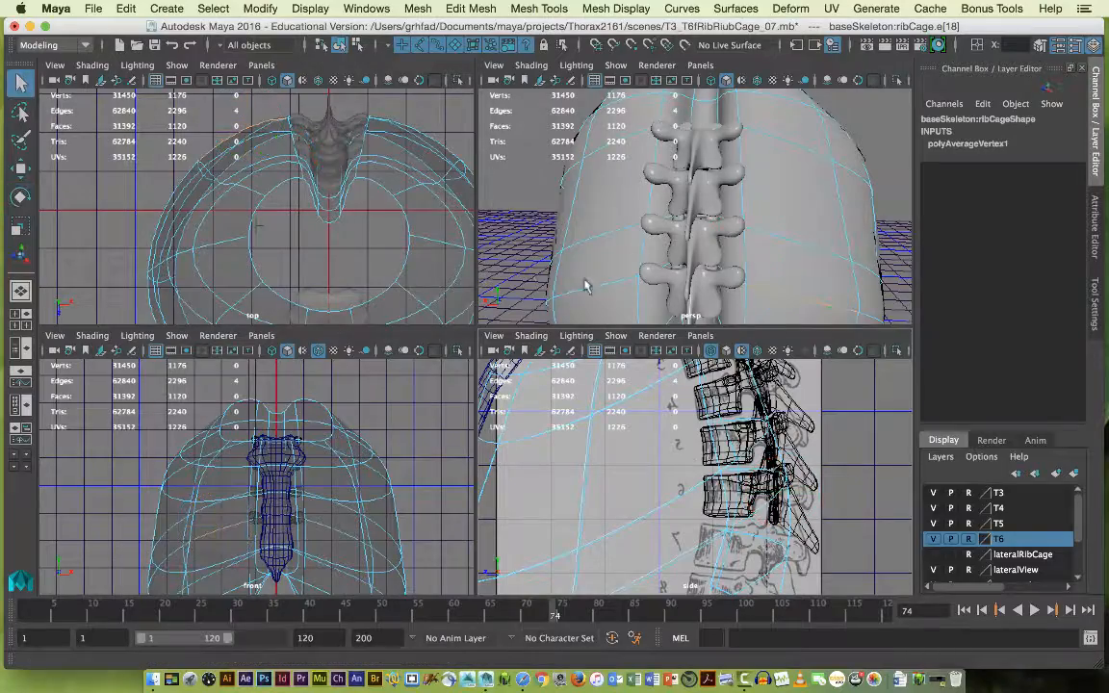
alt+right_drag(788, 241, 675, 216)
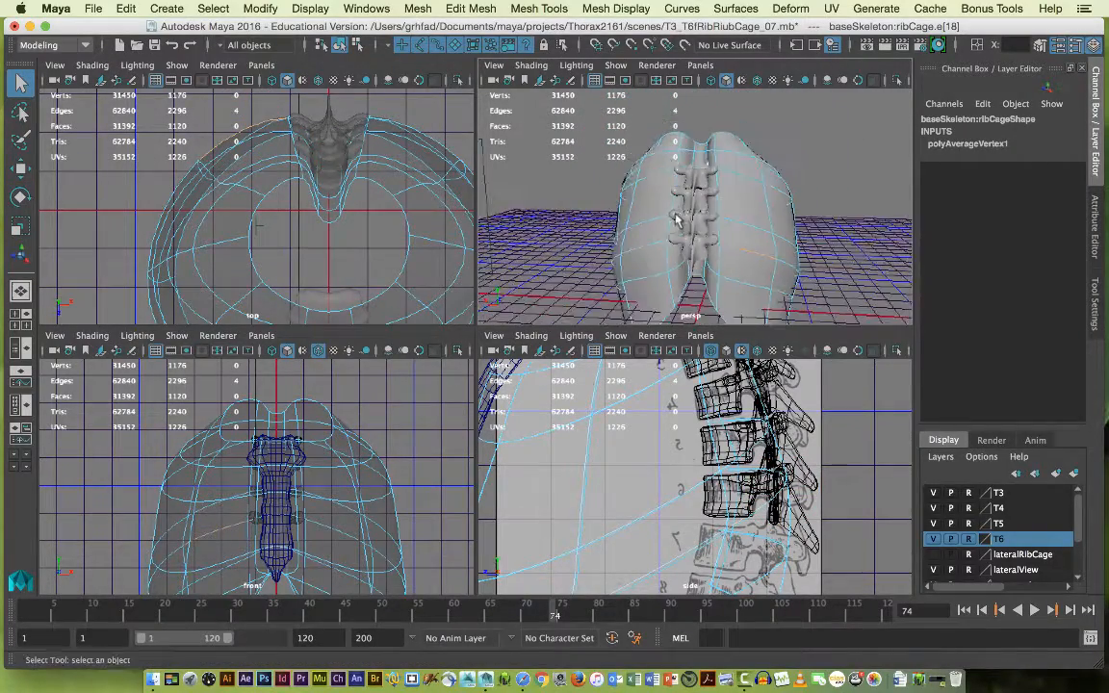
alt+drag(675, 216, 689, 238)
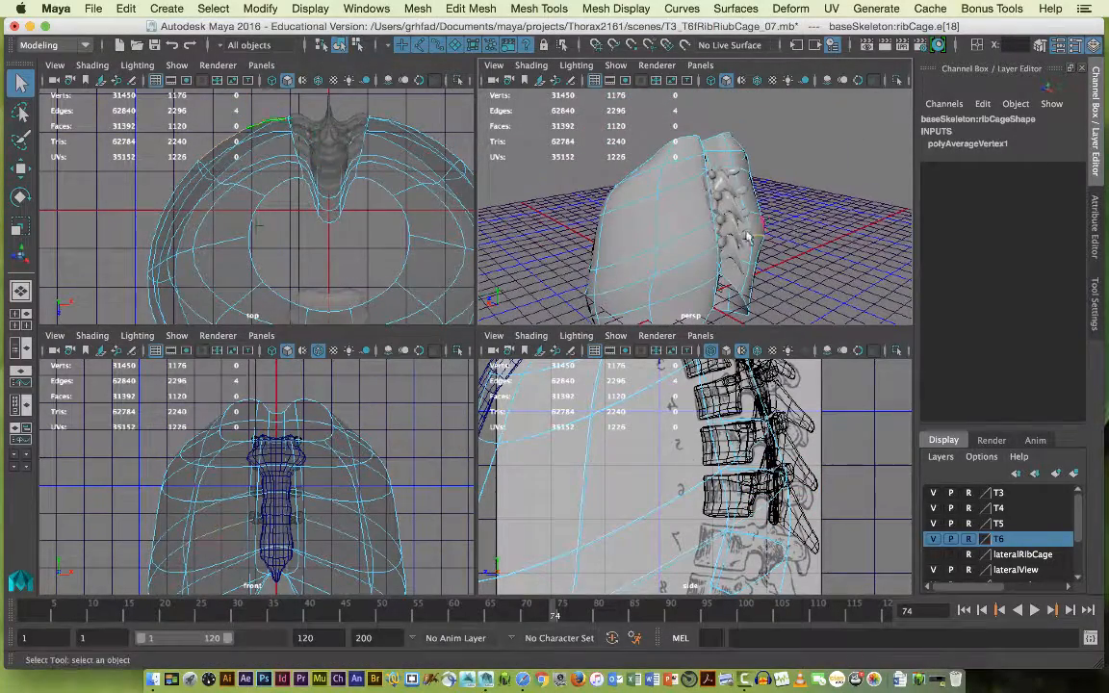
double_click(689, 240)
alt+right_drag(293, 219, 260, 170)
alt+middle_drag(260, 169, 247, 188)
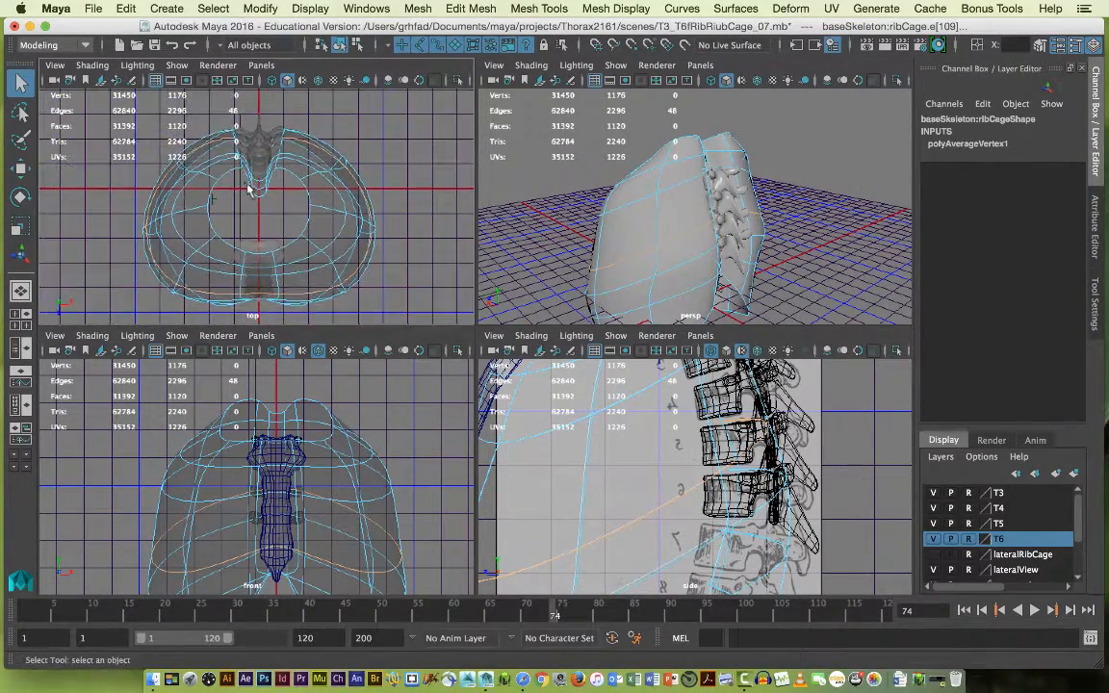
click(259, 9)
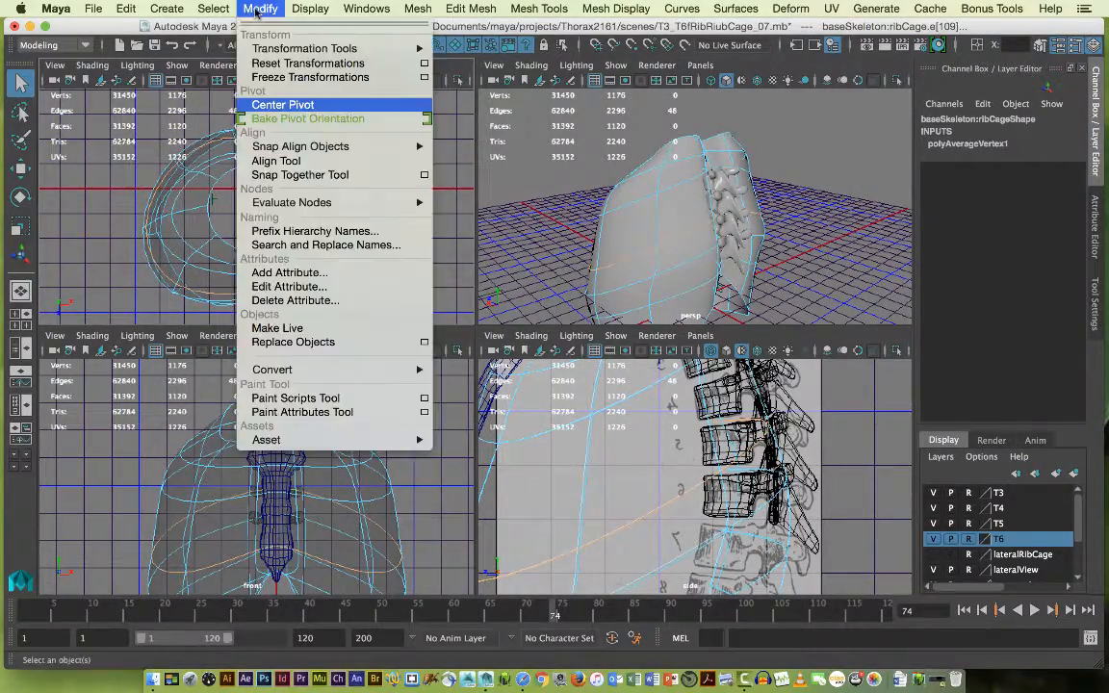
mouse_move(347, 370)
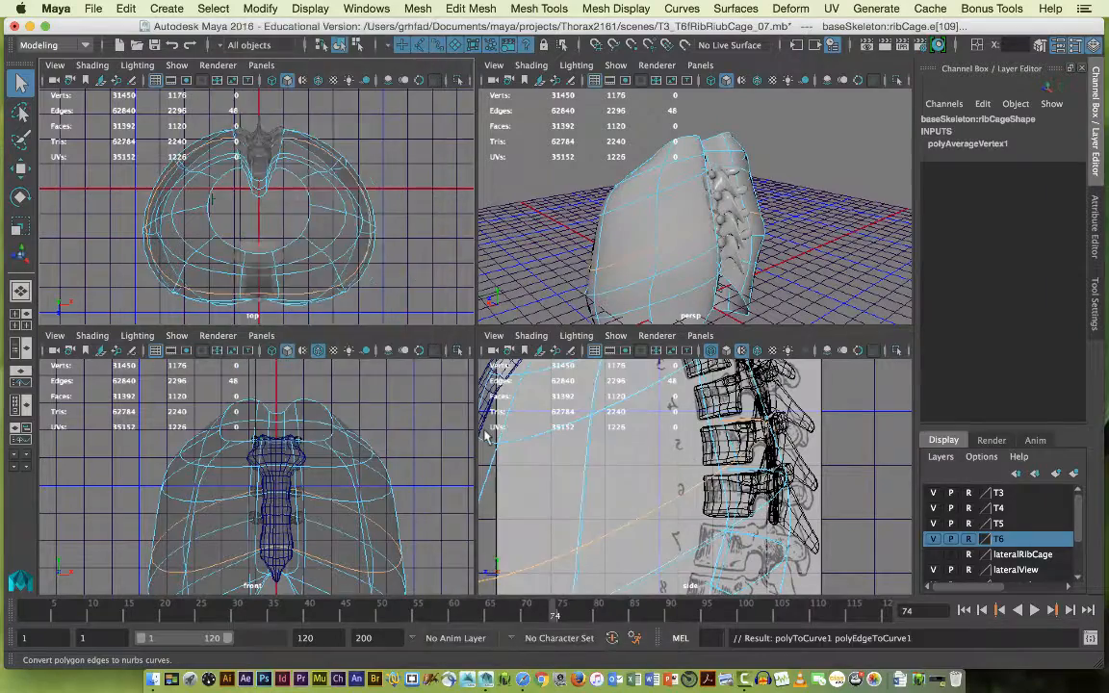
click(486, 433)
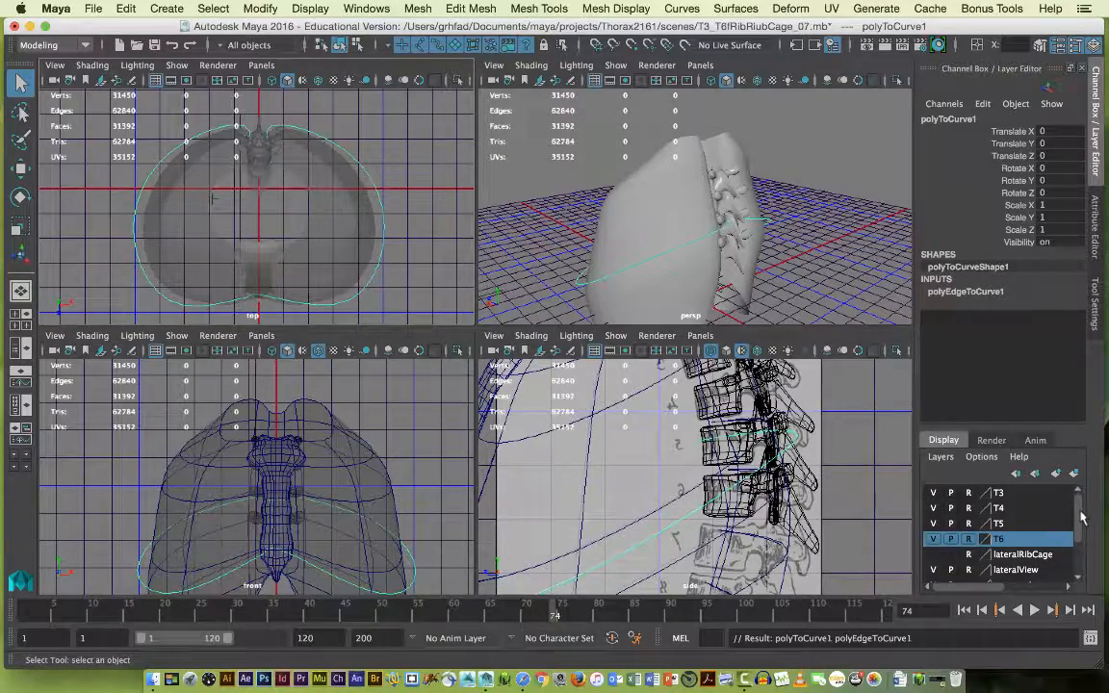
Set the ribCage layer's display type to reference and pick the new curve in the top view.
drag(1081, 518, 1084, 543)
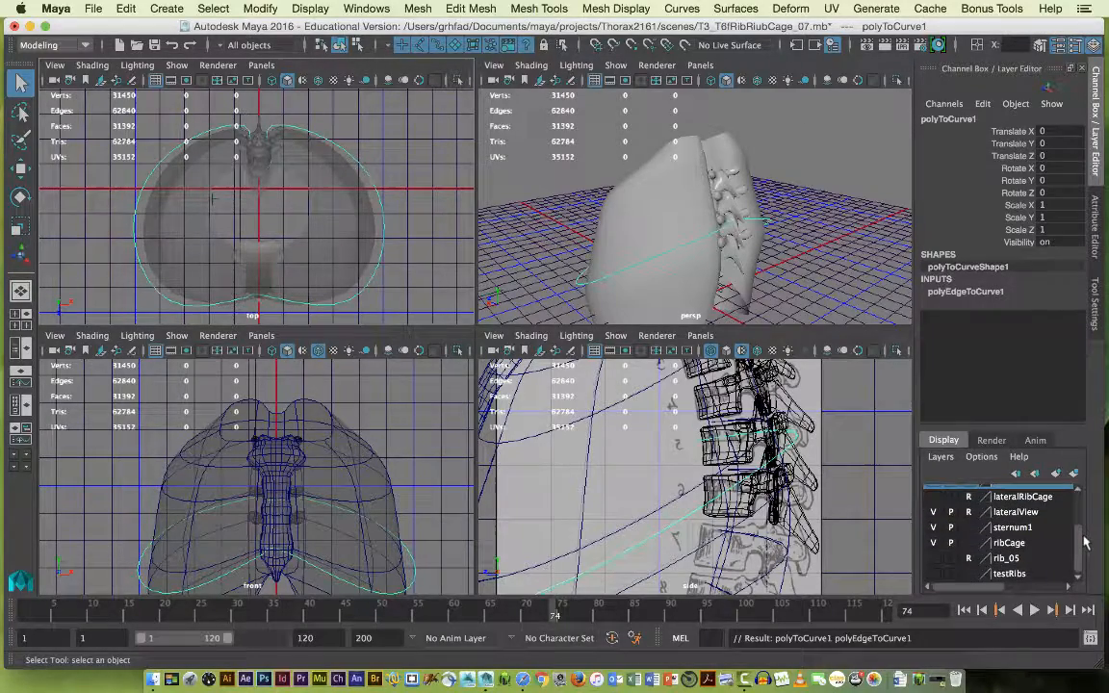
click(968, 545)
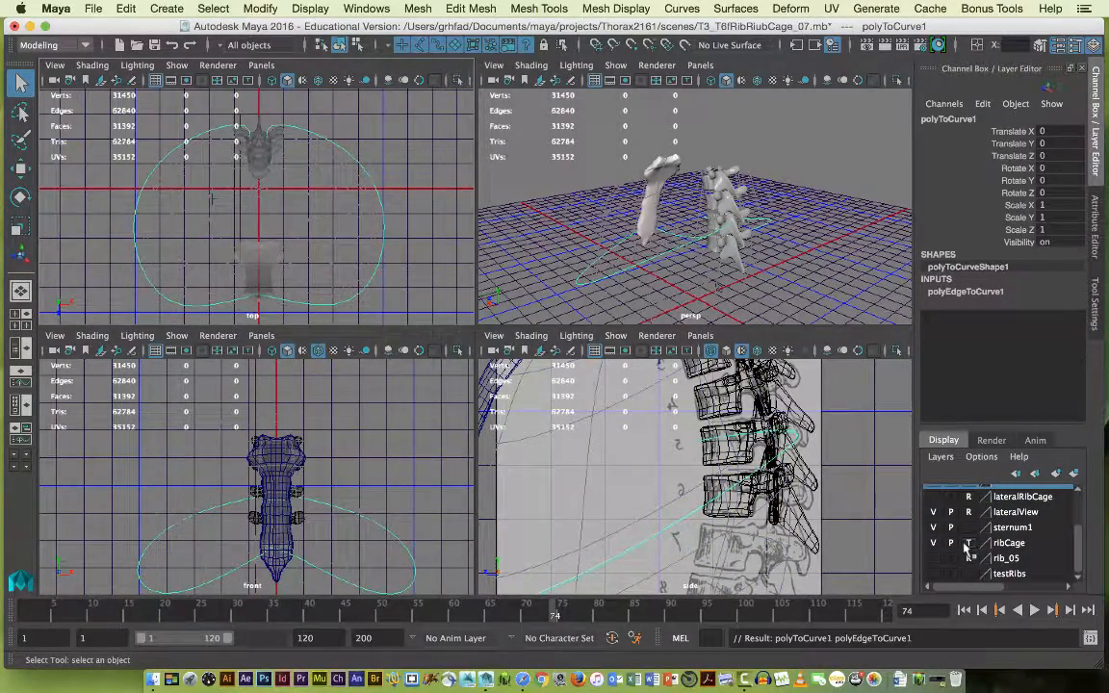
click(967, 544)
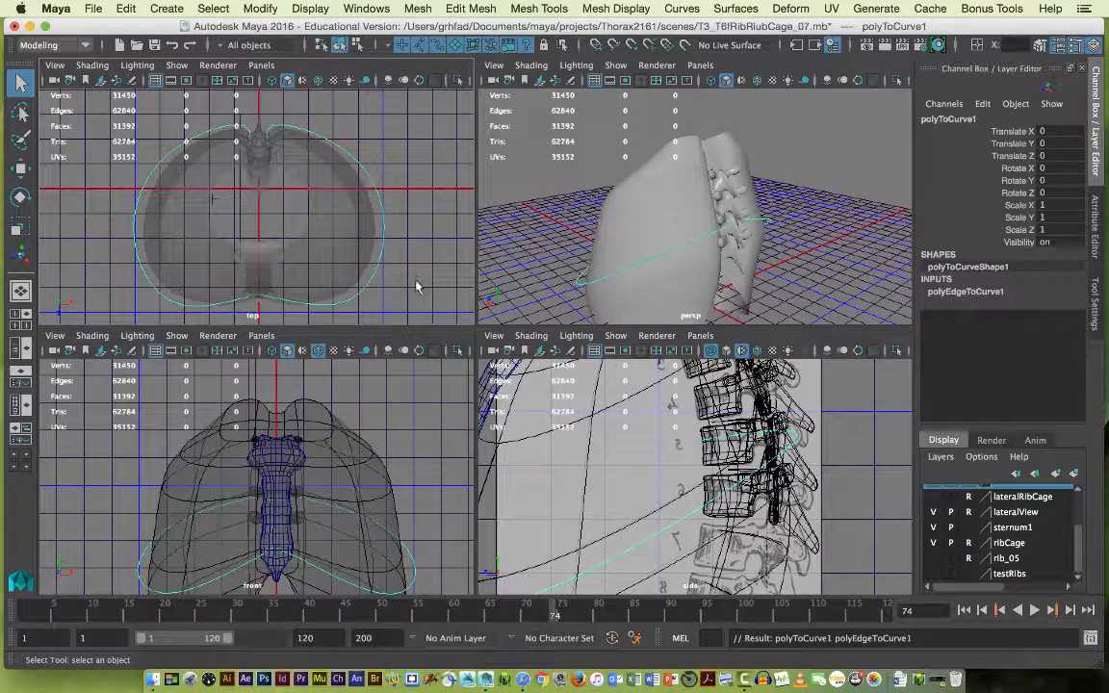
click(373, 276)
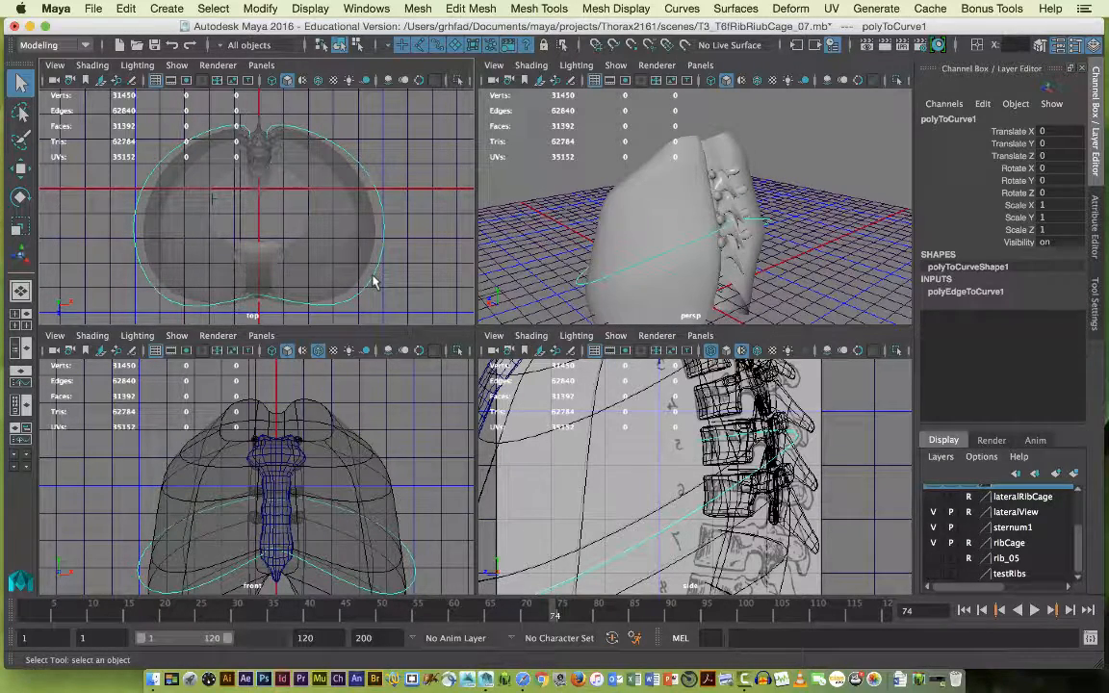